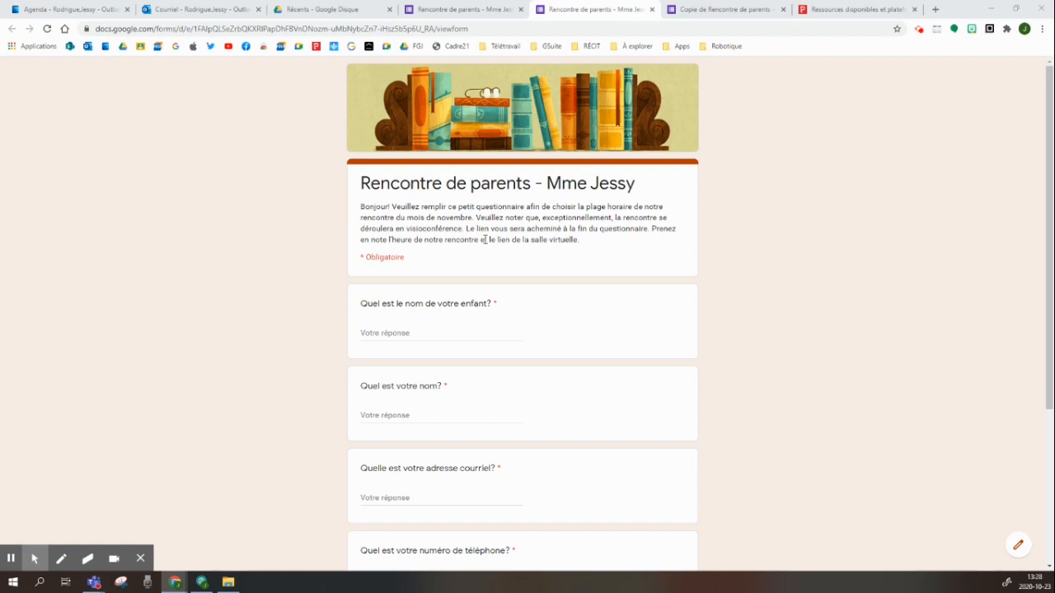
- Examine the parent meeting form's introduction, including the note that the meeting takes place by videoconference
left_click_drag(487, 239, 578, 240)
left_click(423, 230)
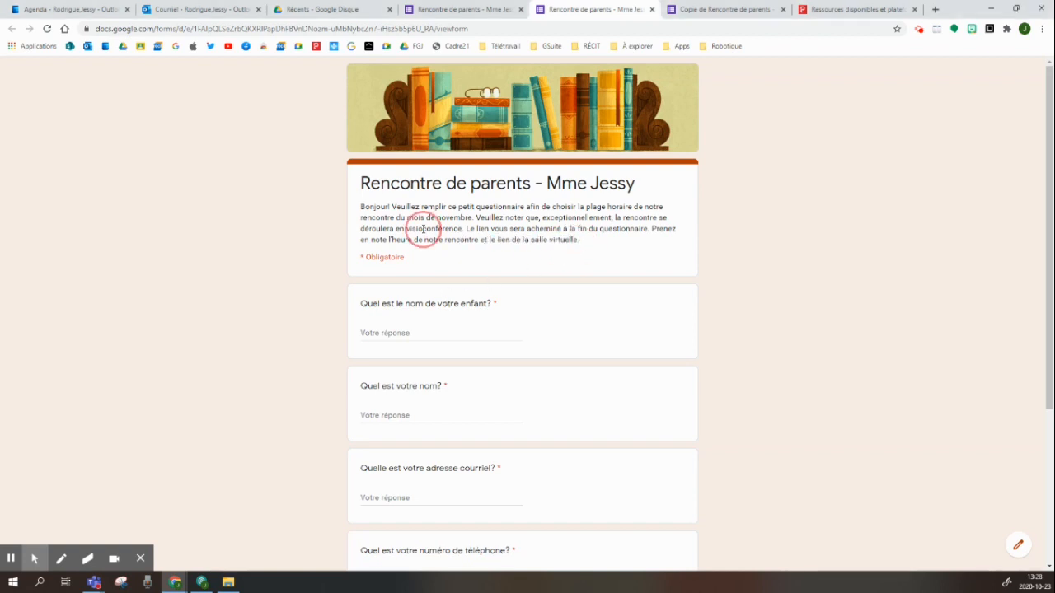
double_click(423, 230)
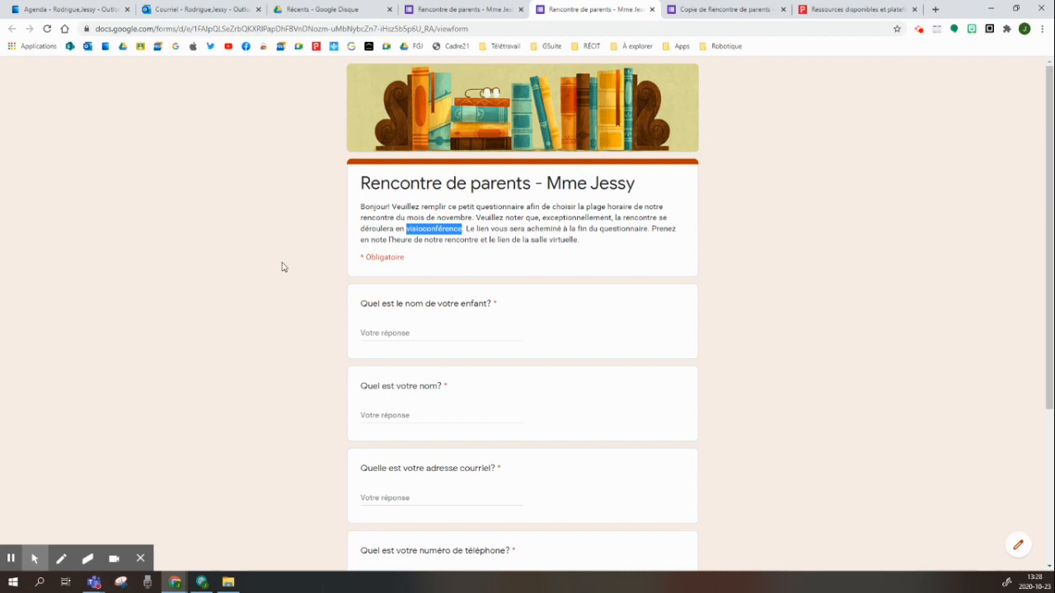
scroll(285, 244, "down", 1)
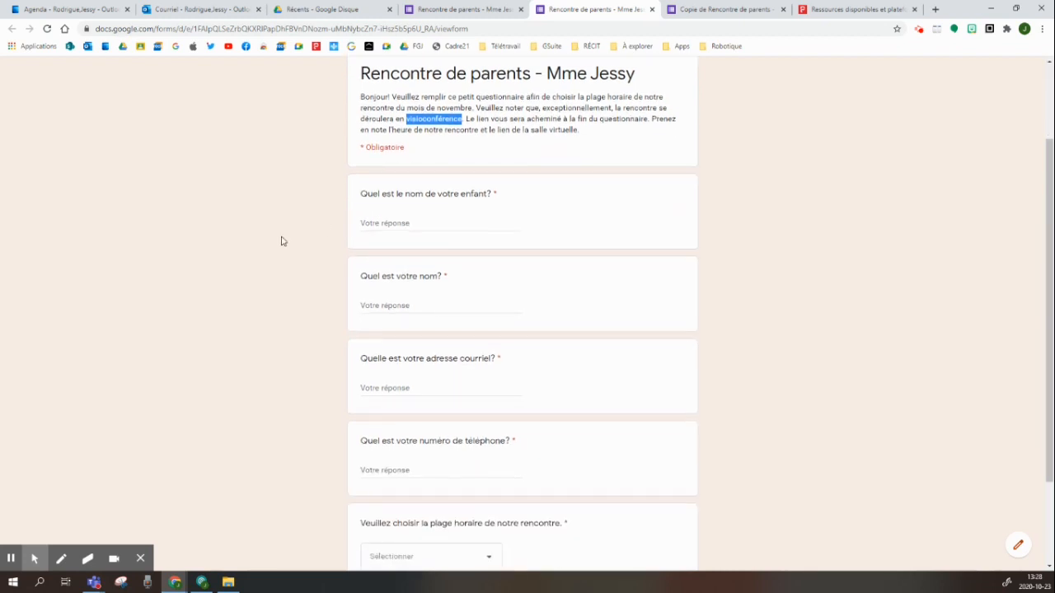
left_click(277, 236)
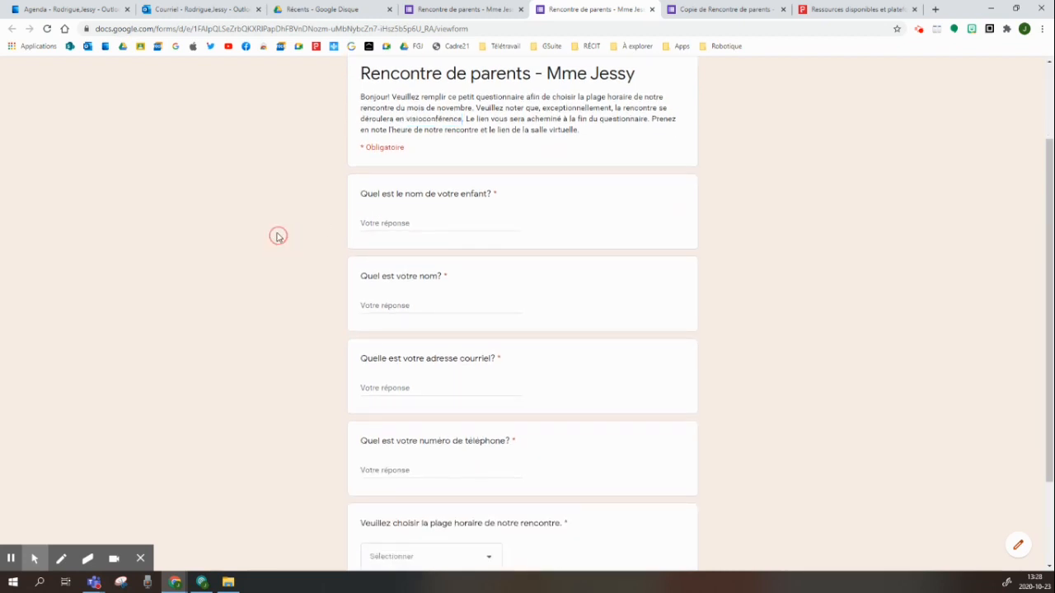
- Fill in the child's name, parent's name, e-mail address and phone number with random placeholder text
left_click(412, 218)
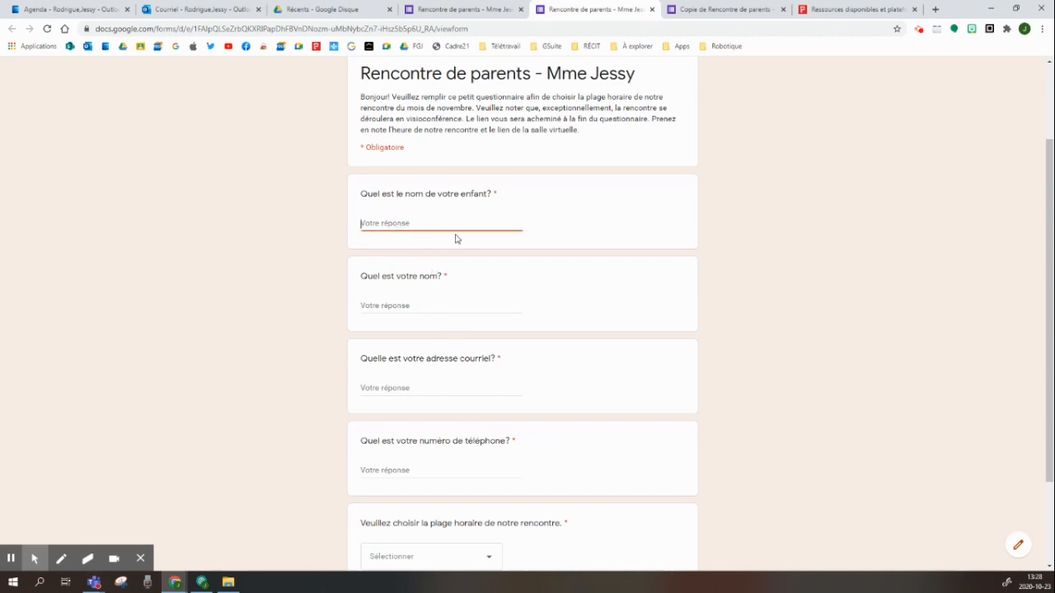
type("qweqweqwe")
left_click(400, 304)
type("weweqwe")
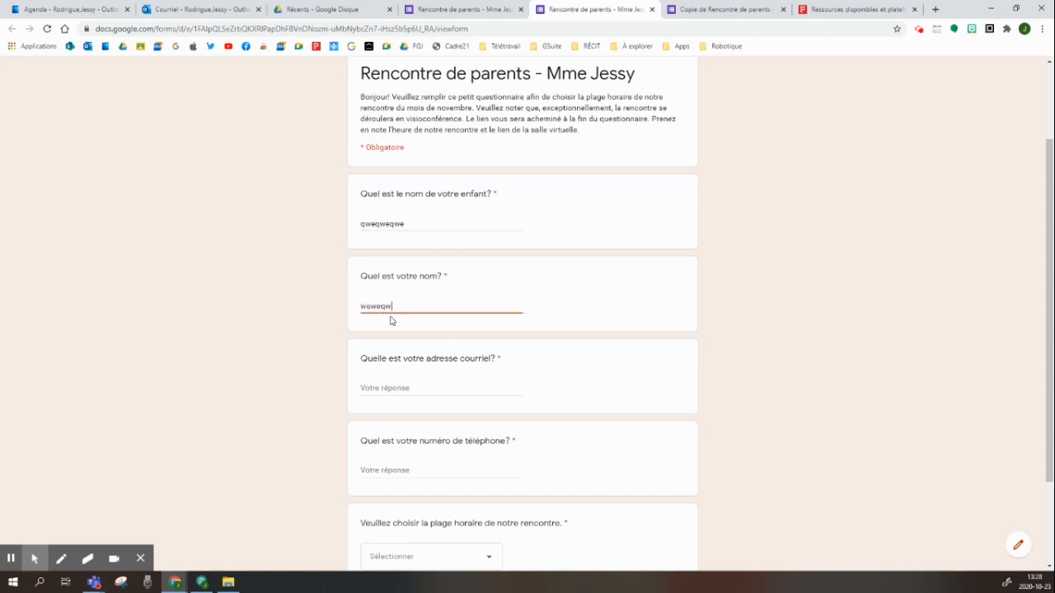
scroll(396, 306, "down", 2)
left_click(402, 279)
type("qweqweqwe")
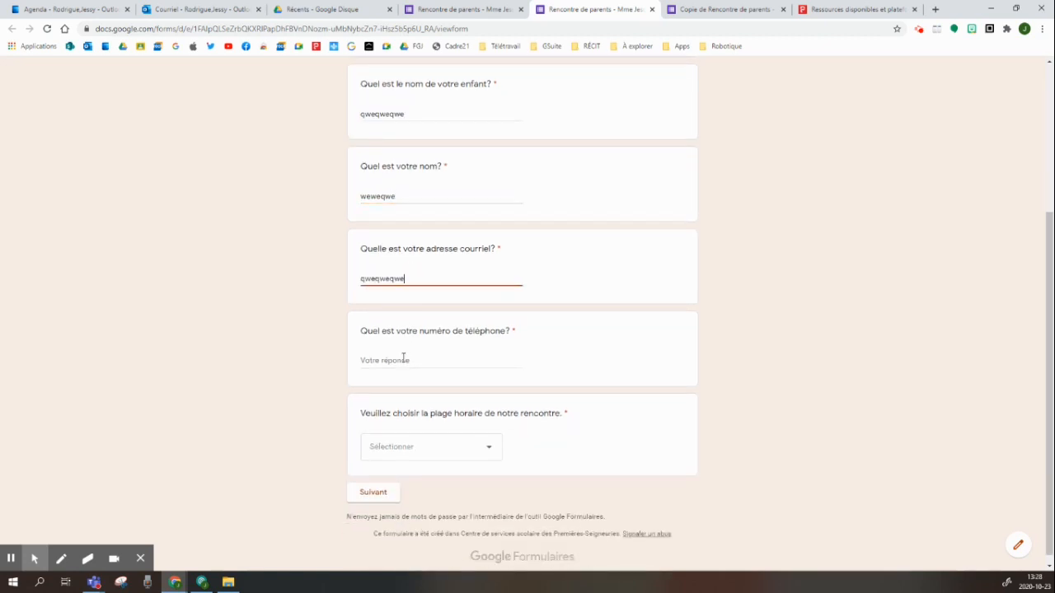
left_click(425, 359)
type("qeqweweqwe")
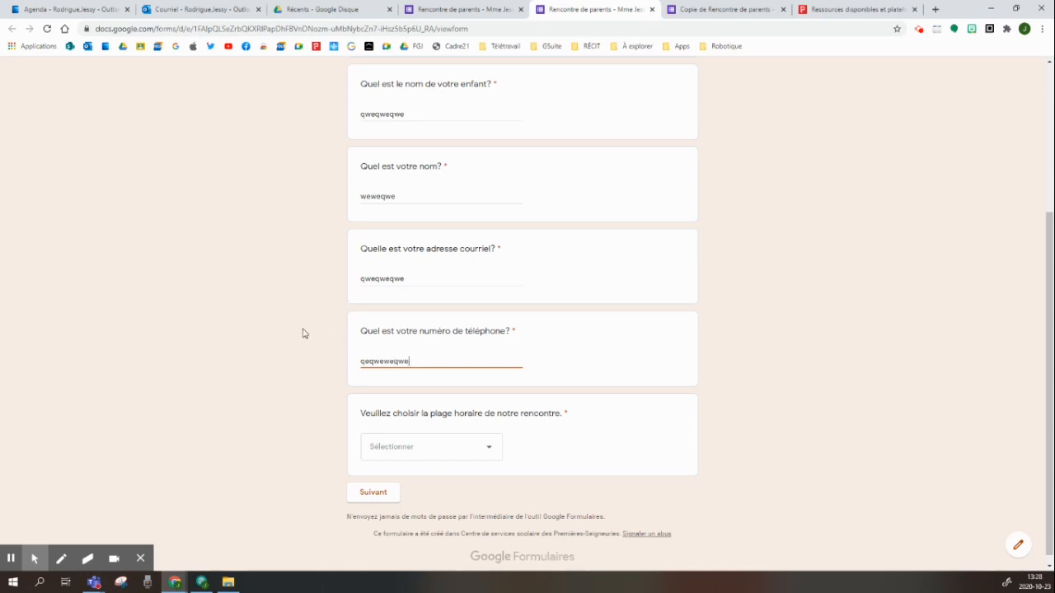
- Choose the meeting slot Mardi, 17 novembre, 18h15 and continue to the form's next section
scroll(264, 359, "down", 1)
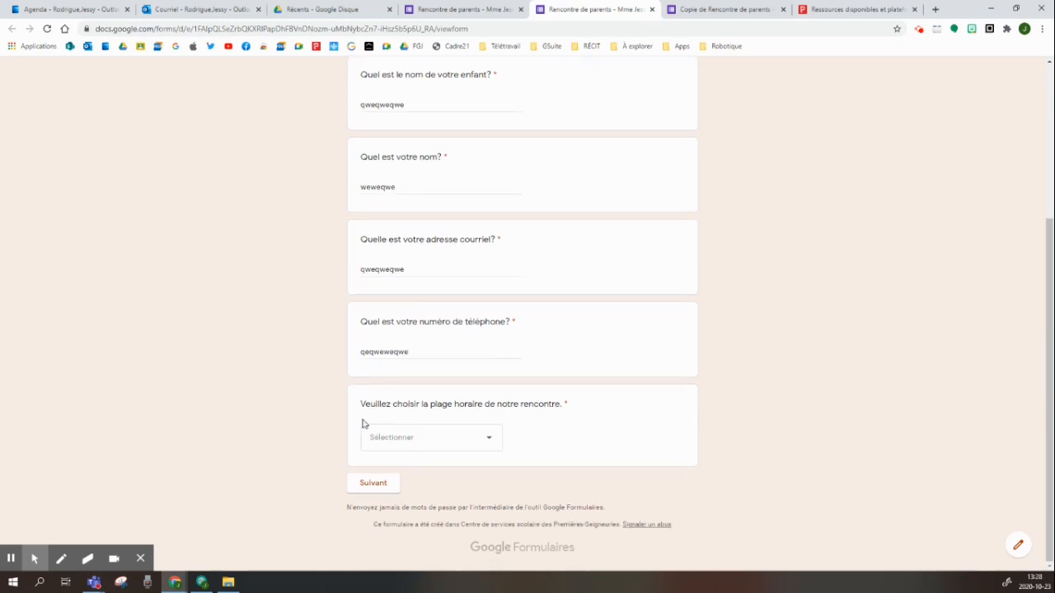
left_click(492, 442)
left_click_drag(499, 418, 473, 349)
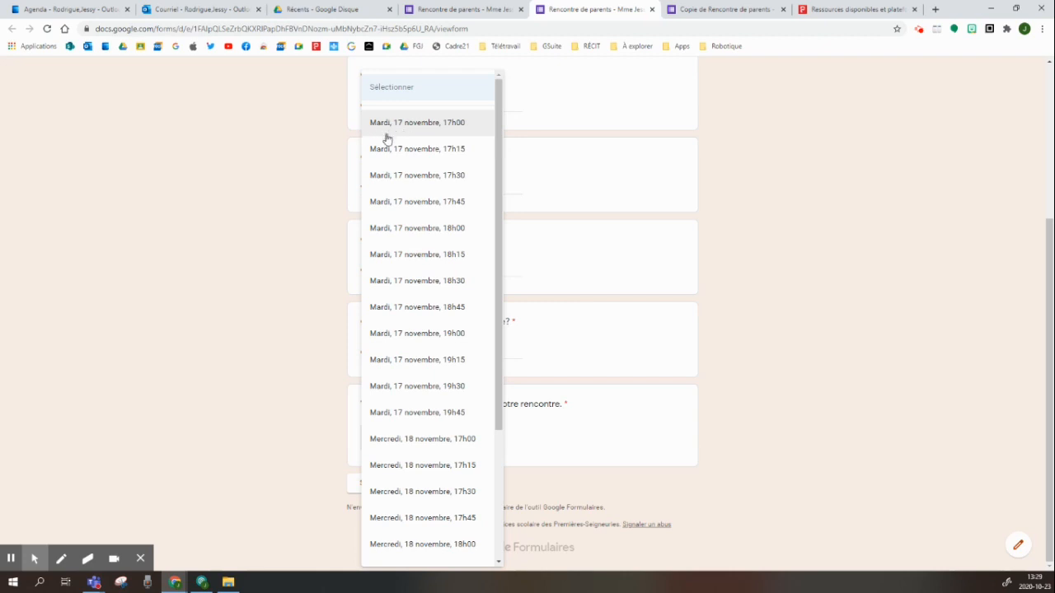
scroll(391, 458, "down", 3)
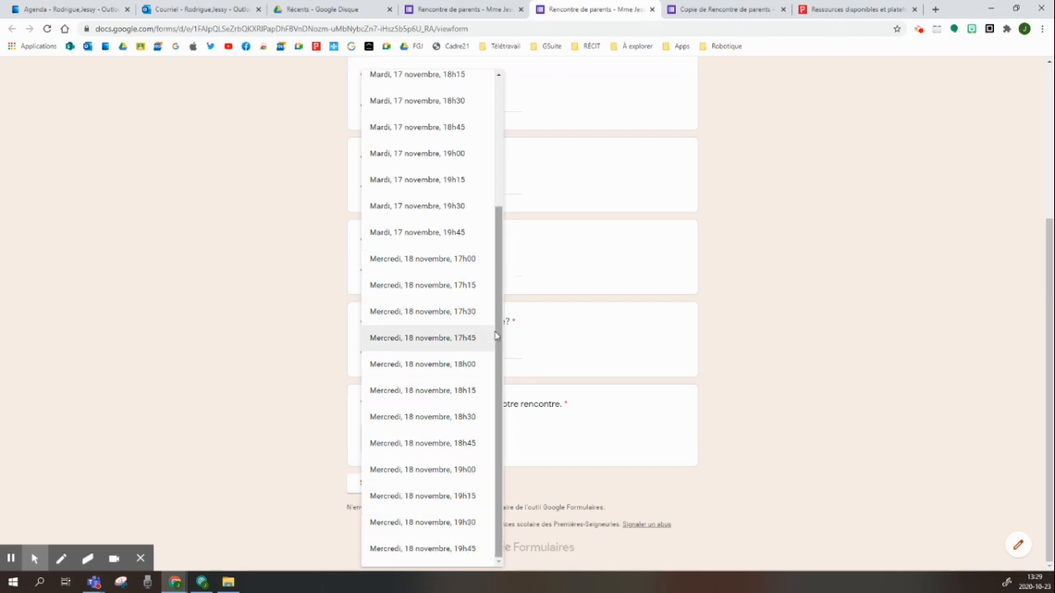
scroll(496, 336, "up", 3)
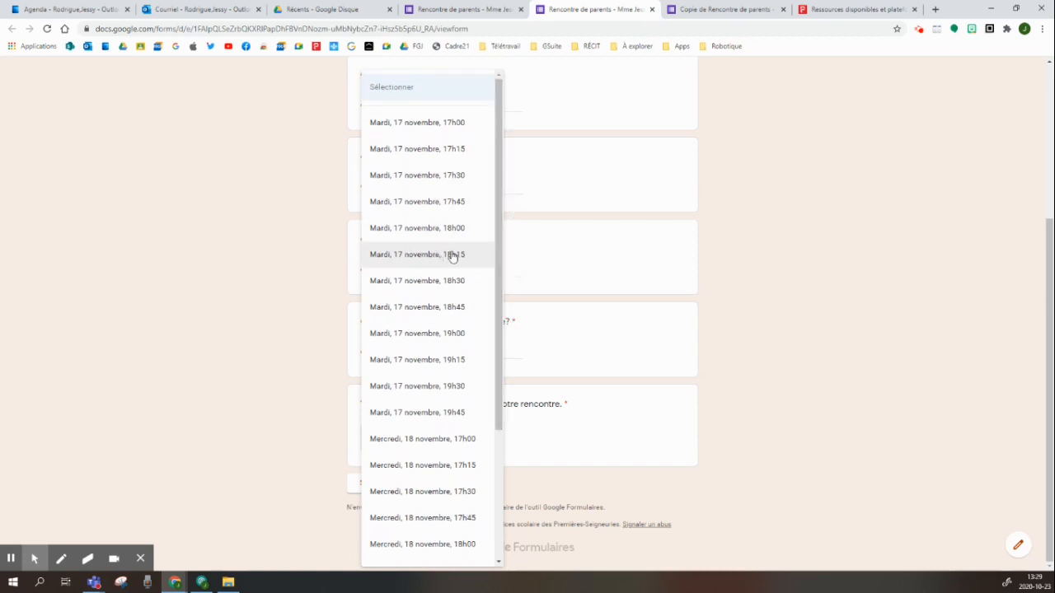
left_click(388, 260)
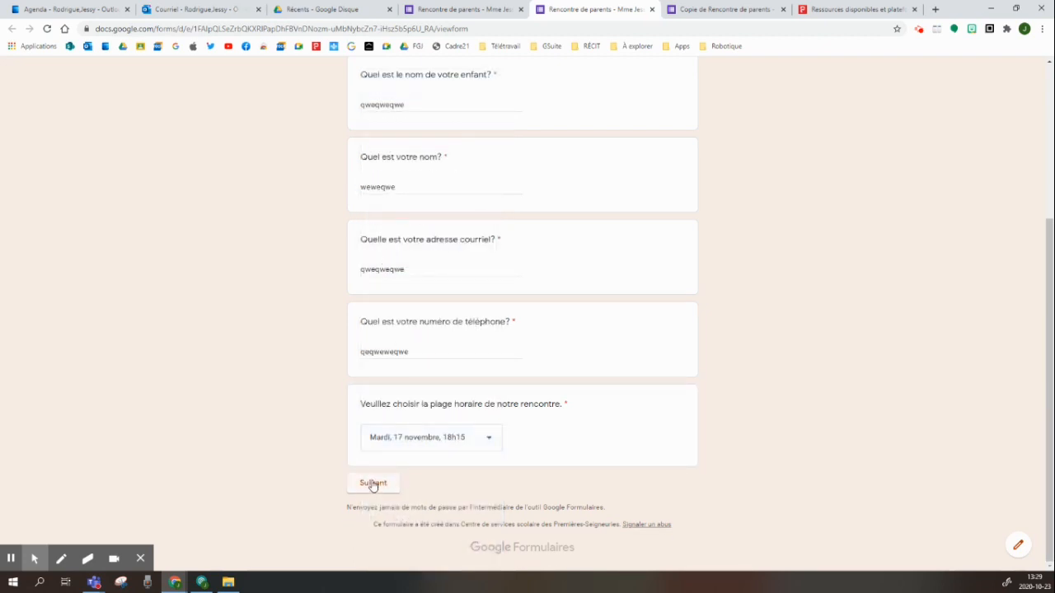
left_click(373, 485)
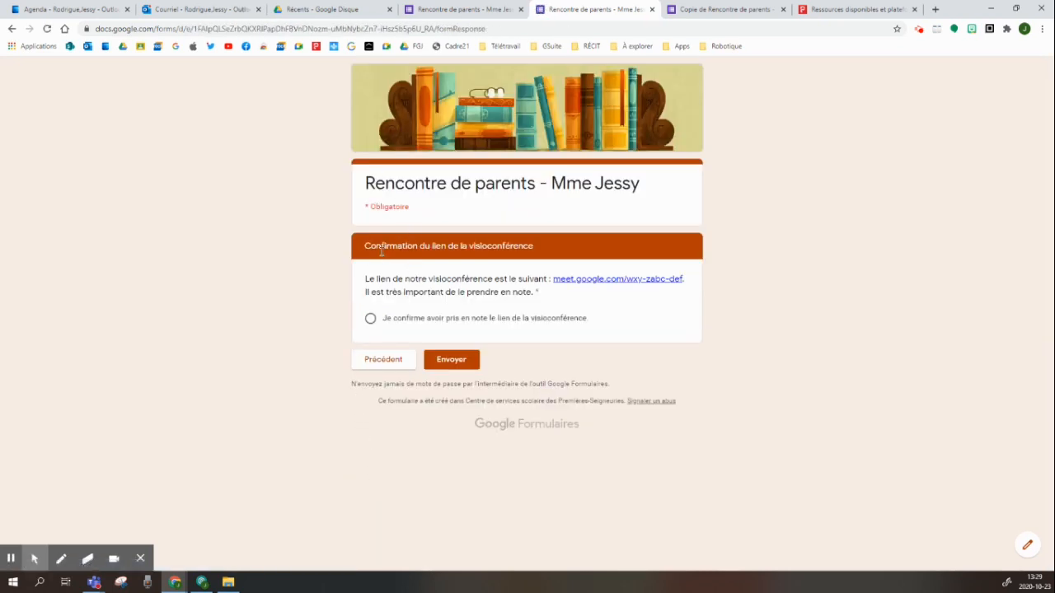
- Confirm having noted the videoconference link and submit the form
left_click_drag(419, 244, 541, 253)
left_click(373, 322)
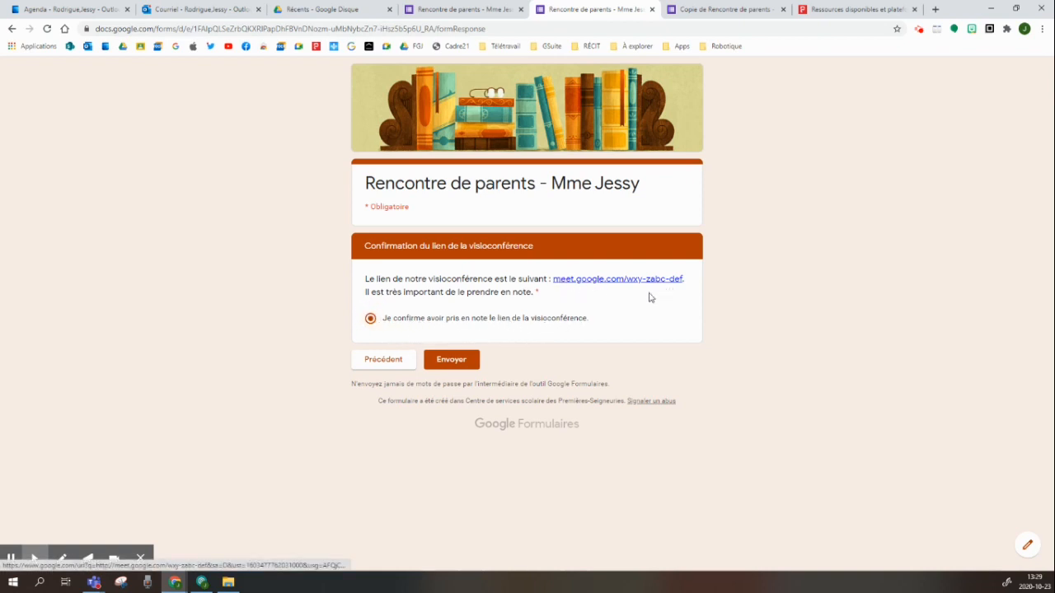
left_click(460, 367)
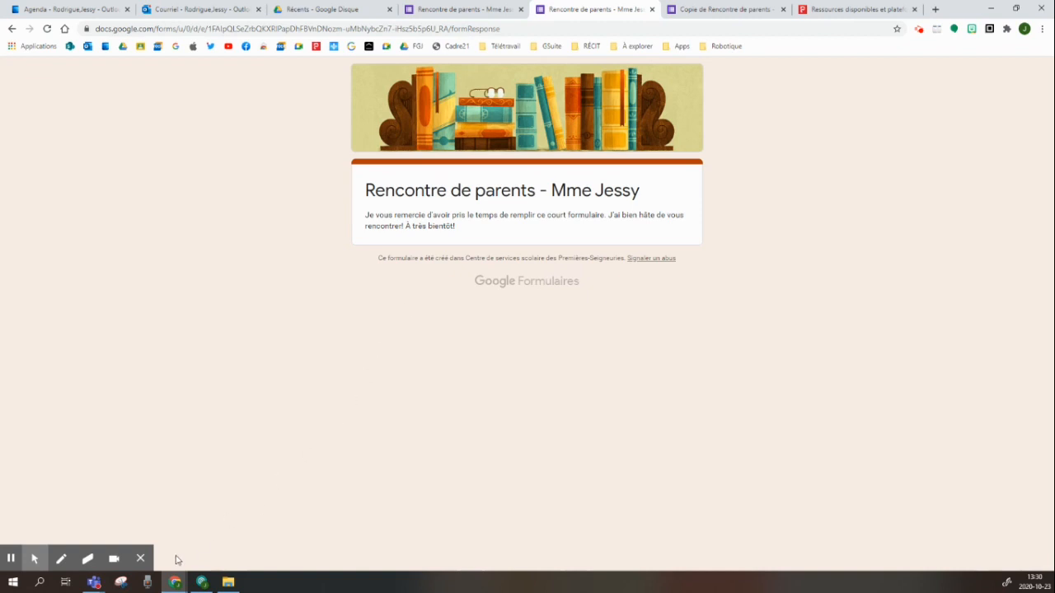
left_click(140, 564)
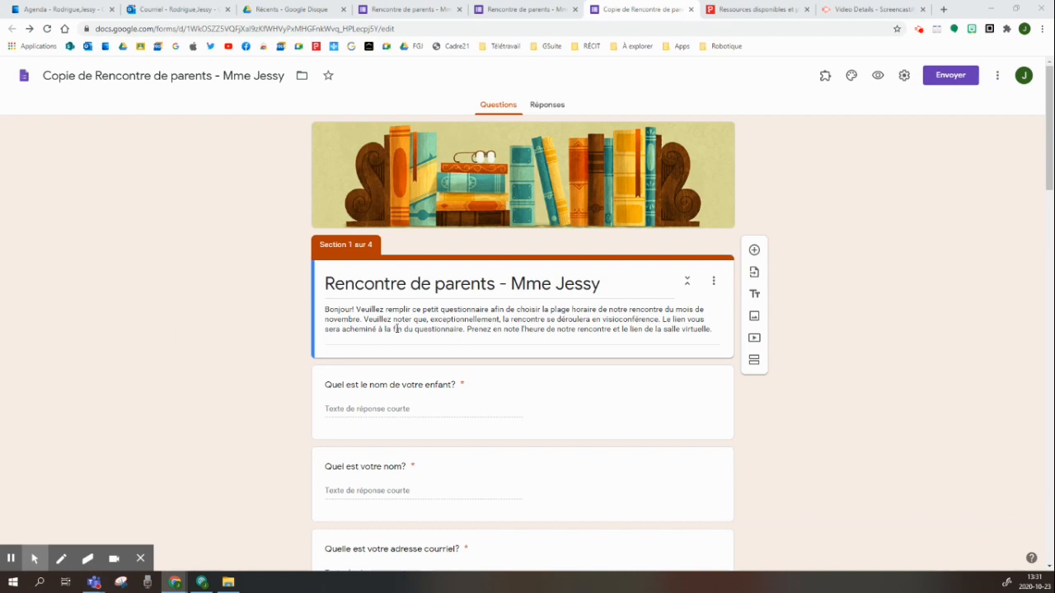
triple_click(414, 307)
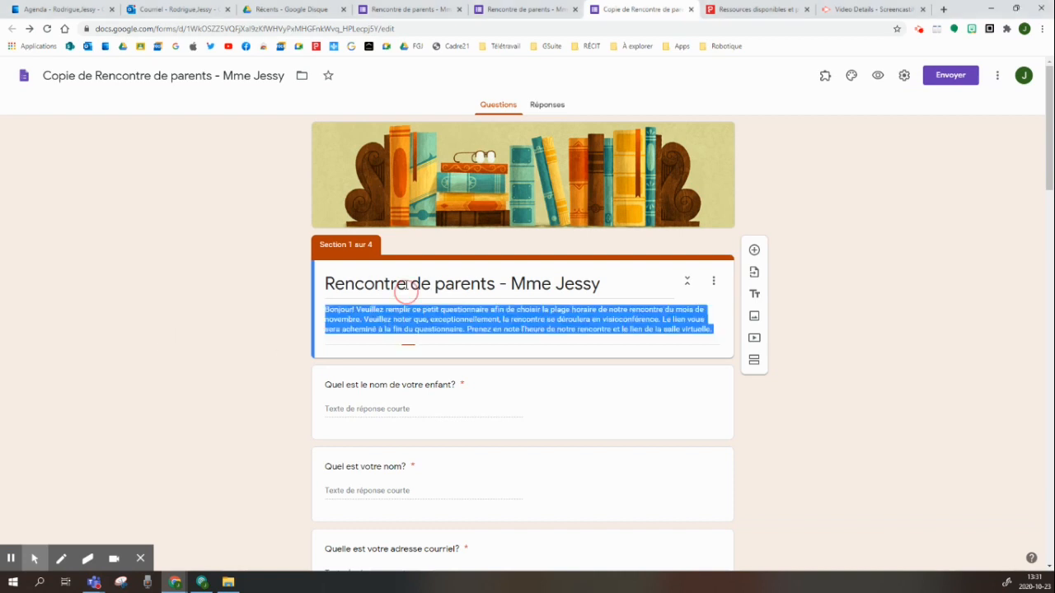
left_click(272, 306)
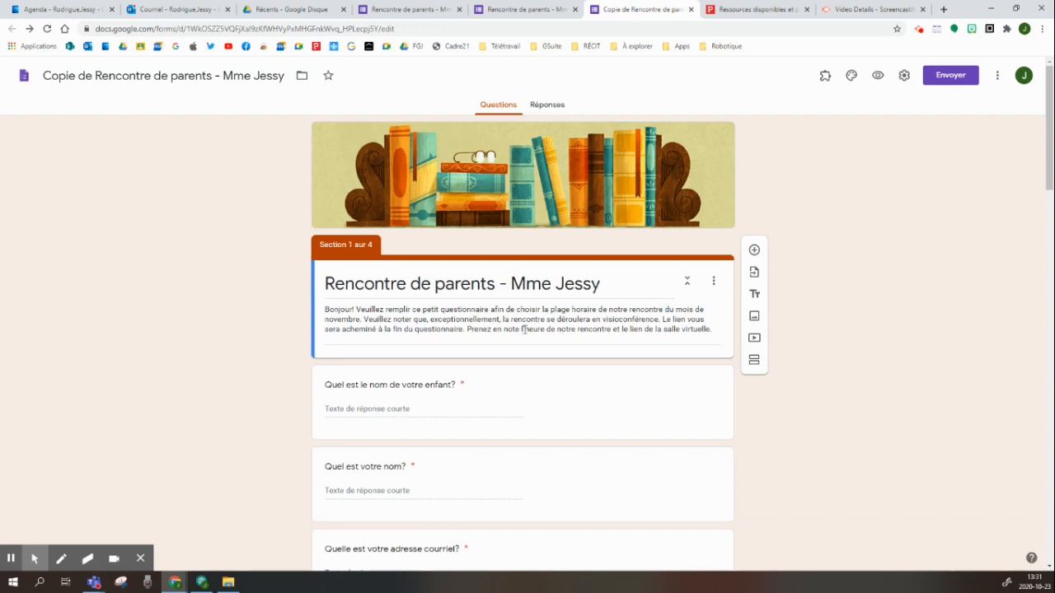
scroll(537, 318, "down", 1)
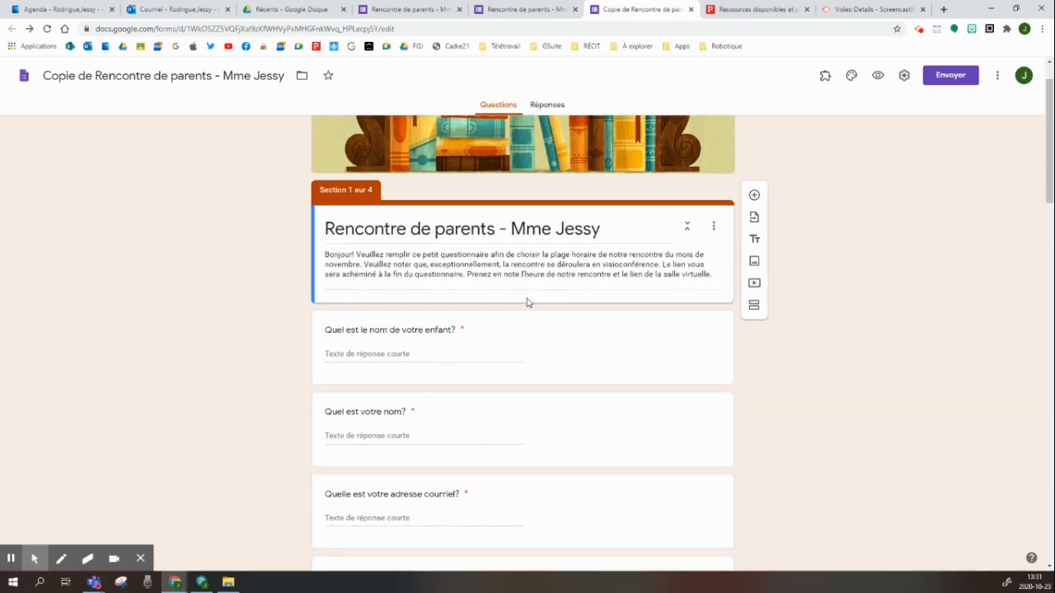
- Open the child's name question for editing and switch its Obligatoire setting off and back on
left_click(583, 341)
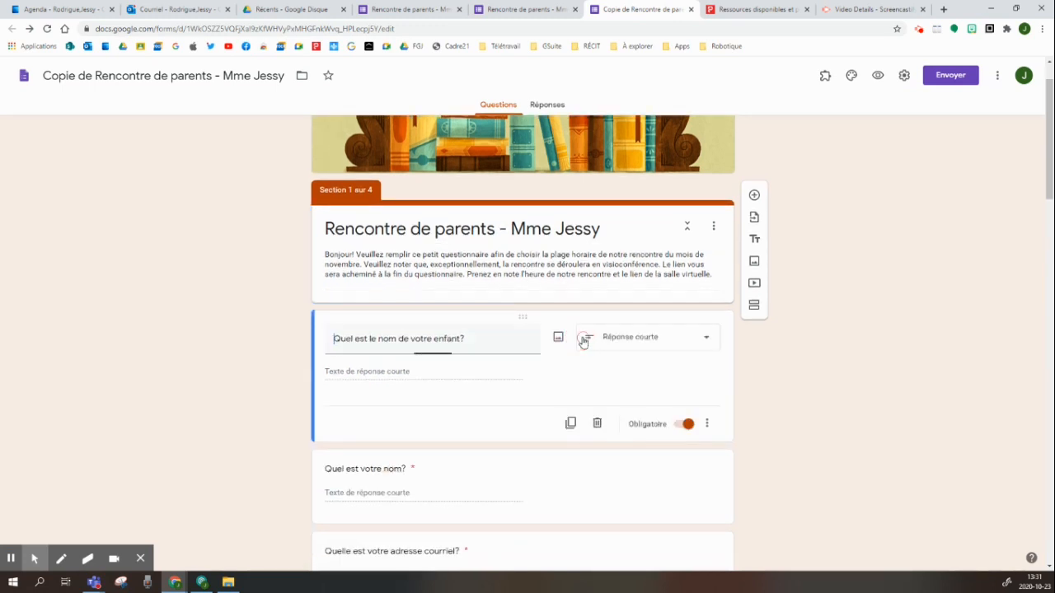
left_click(267, 352)
scroll(304, 352, "down", 1)
scroll(305, 352, "down", 1)
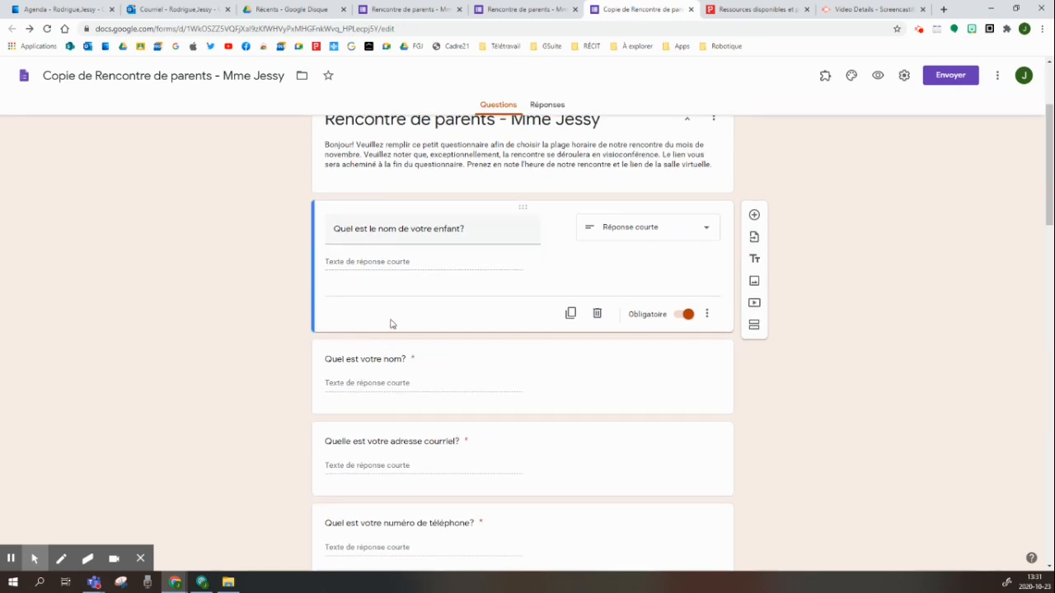
left_click(682, 323)
left_click(683, 323)
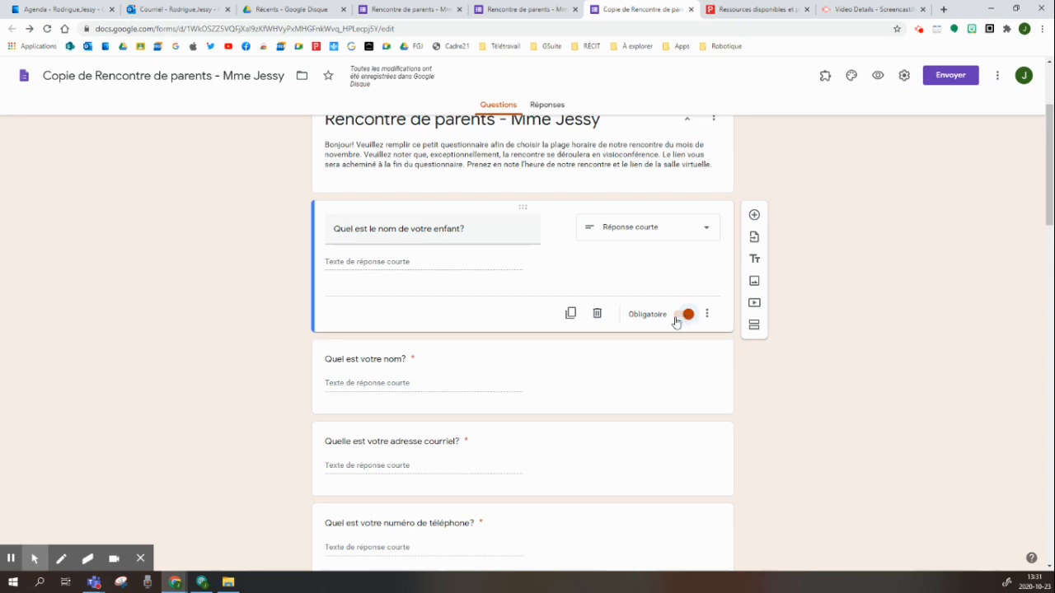
- Add a blank question after the child's name question, view the available answer types, and delete it
left_click(755, 216)
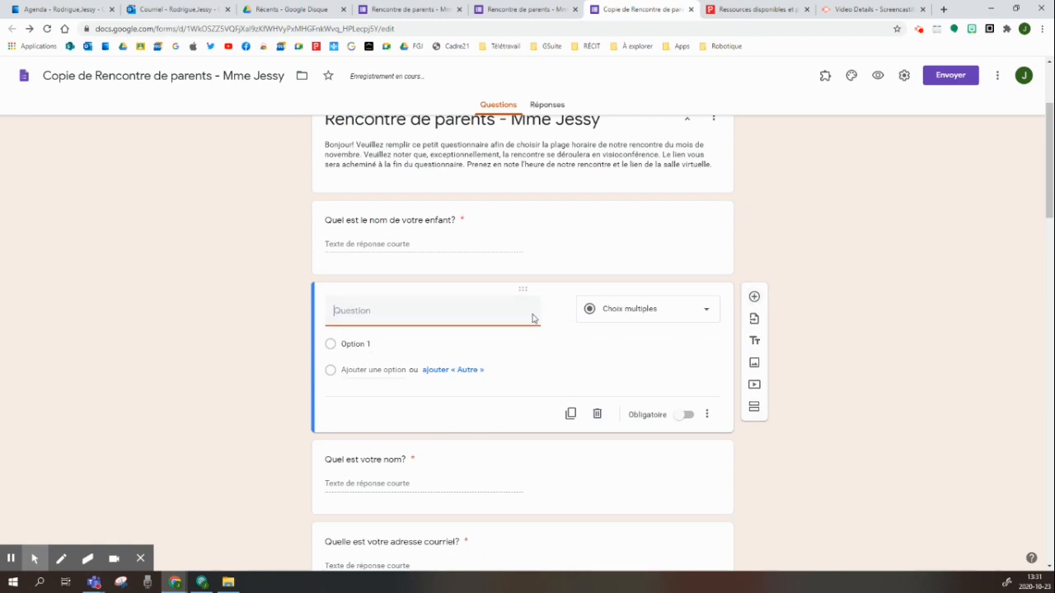
left_click(639, 309)
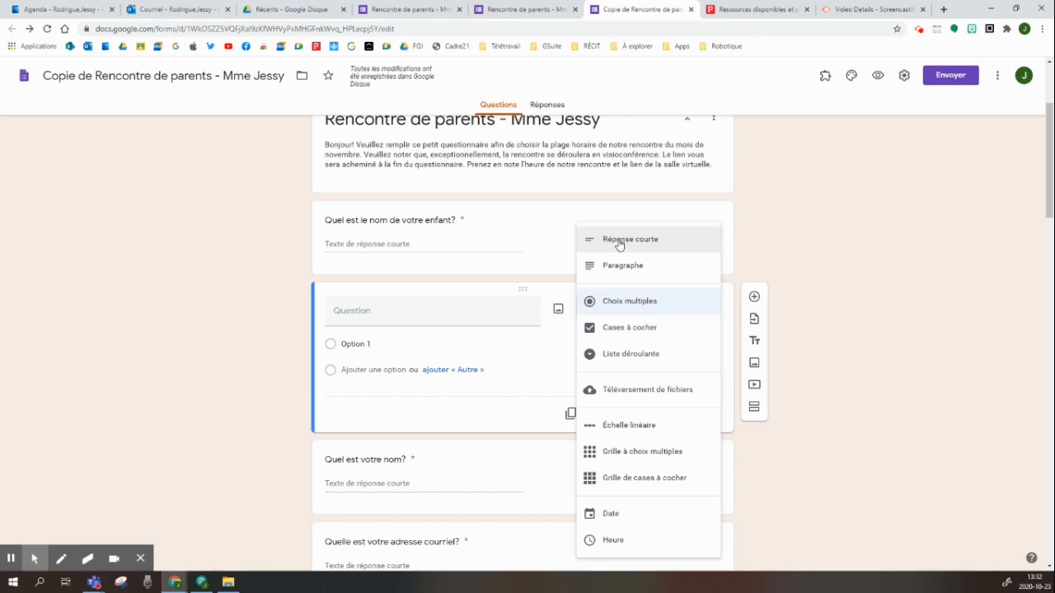
left_click(564, 394)
left_click(595, 421)
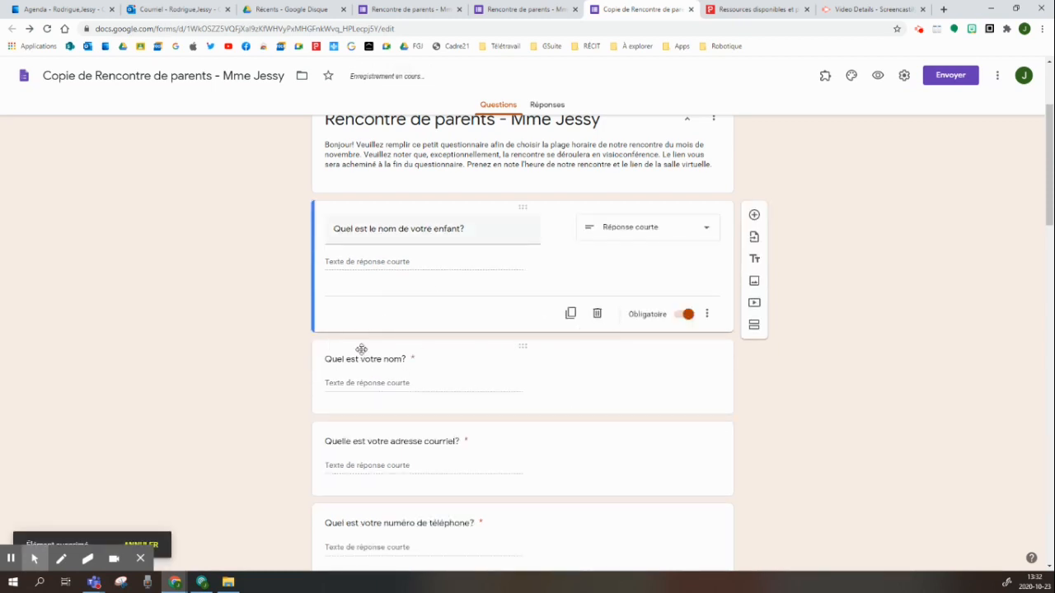
- Add a question of type Liste déroulante after the child's name question and delete it
scroll(412, 350, "down", 5)
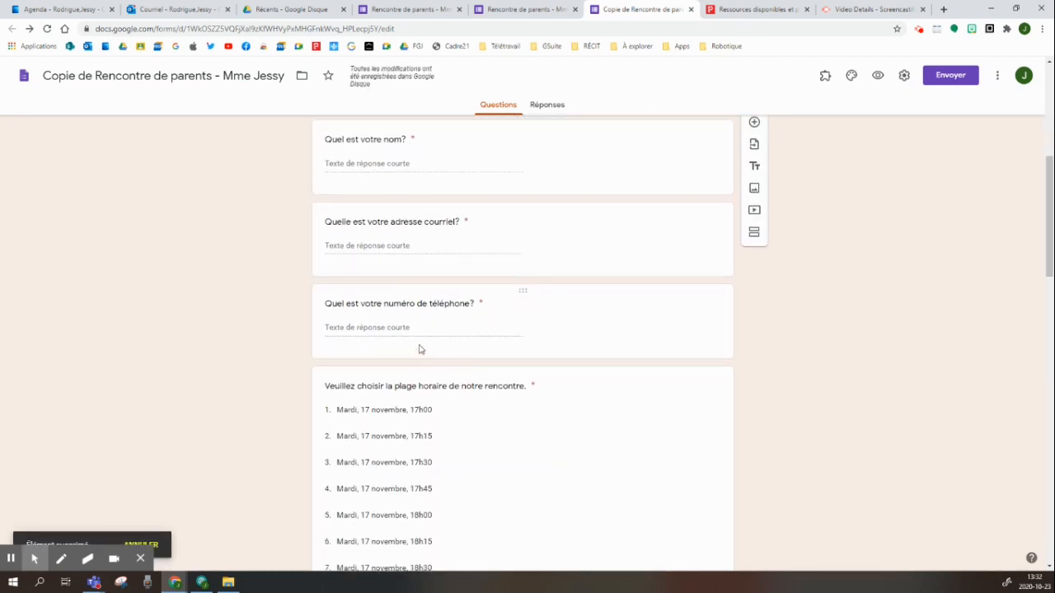
scroll(391, 358, "down", 3)
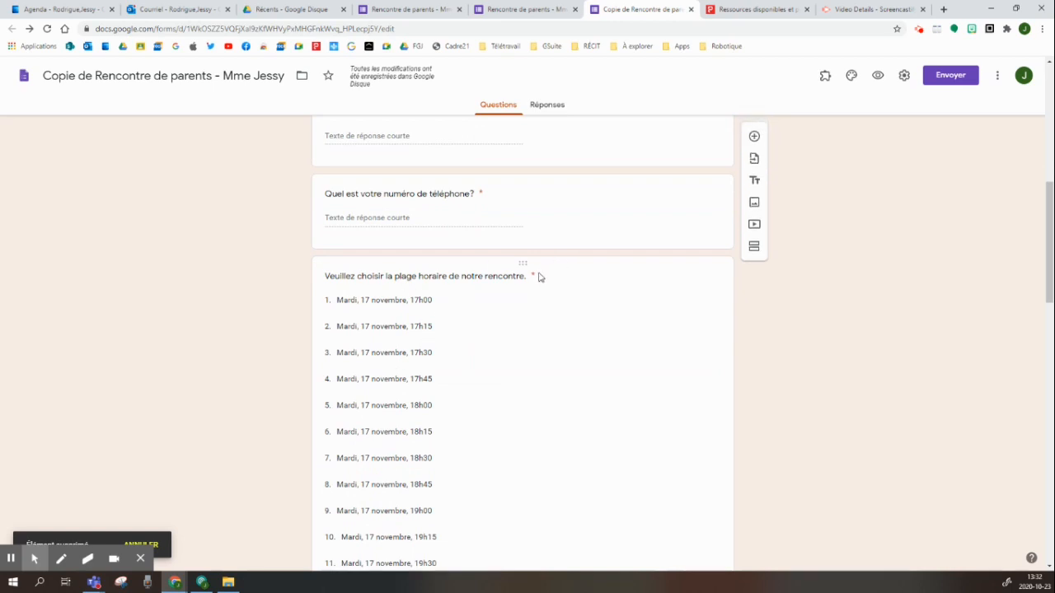
left_click(754, 136)
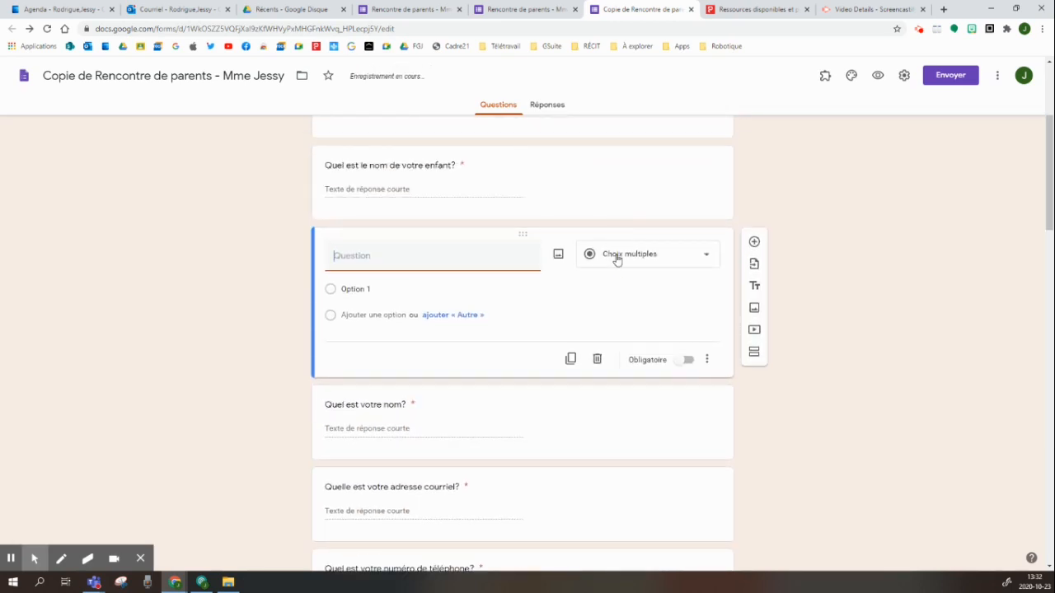
left_click(619, 255)
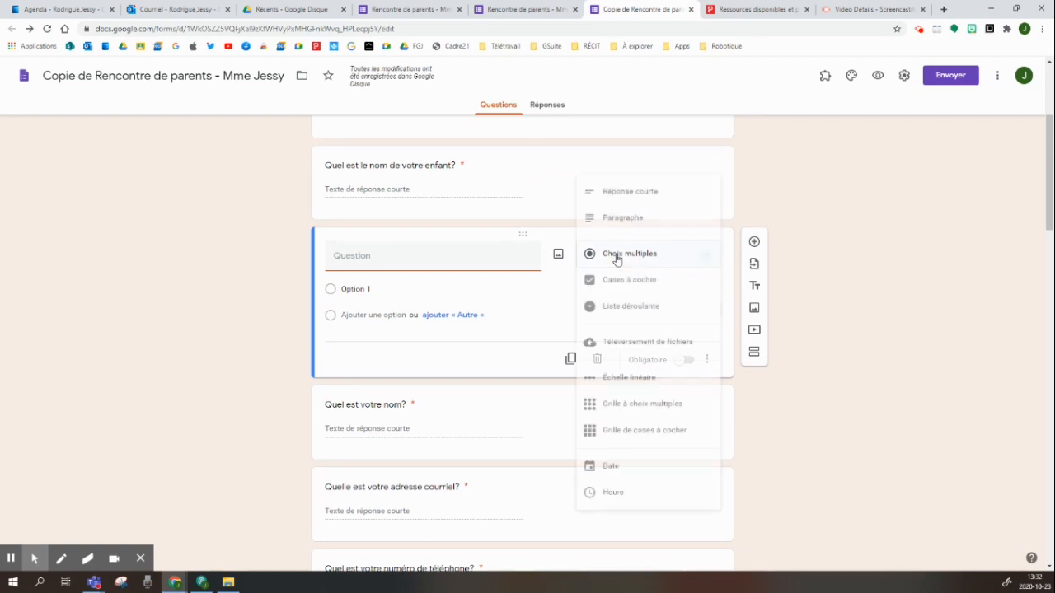
left_click(639, 308)
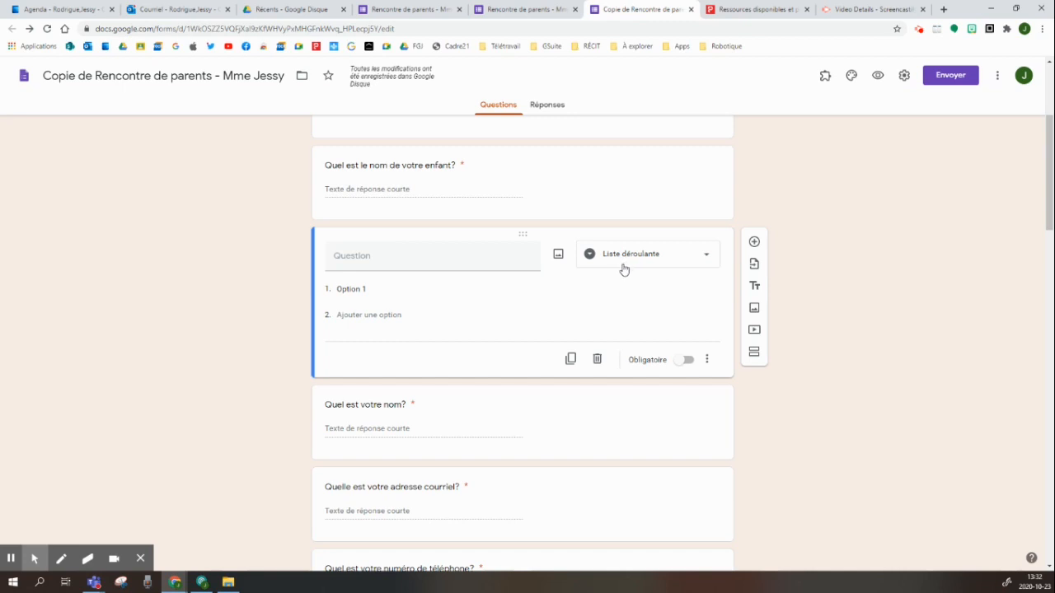
left_click(598, 360)
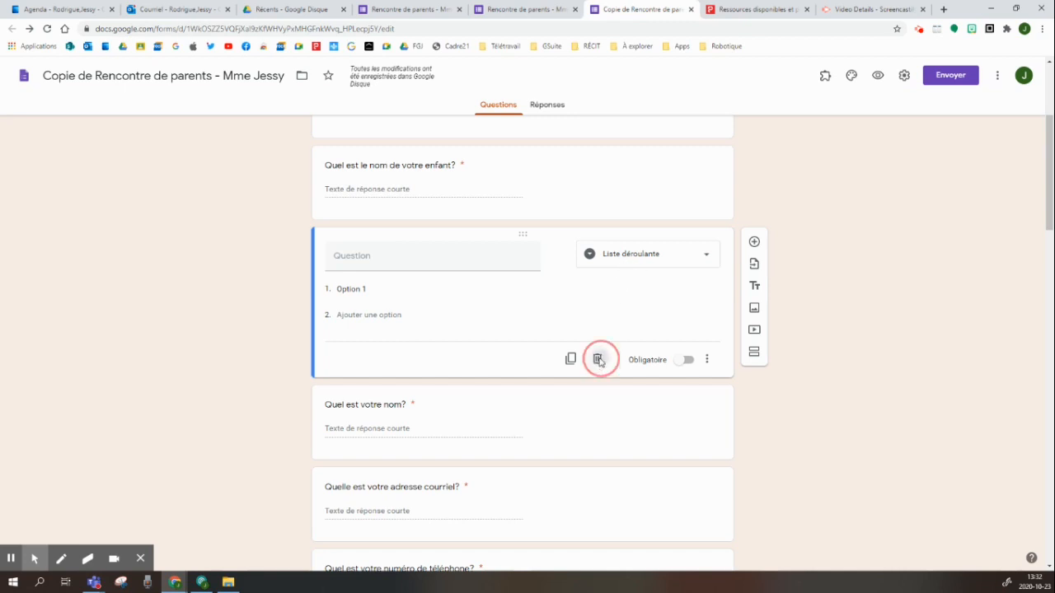
- Examine the meeting time-slot options and the videoconference link confirmation section that follows them
scroll(791, 342, "down", 4)
scroll(754, 323, "down", 3)
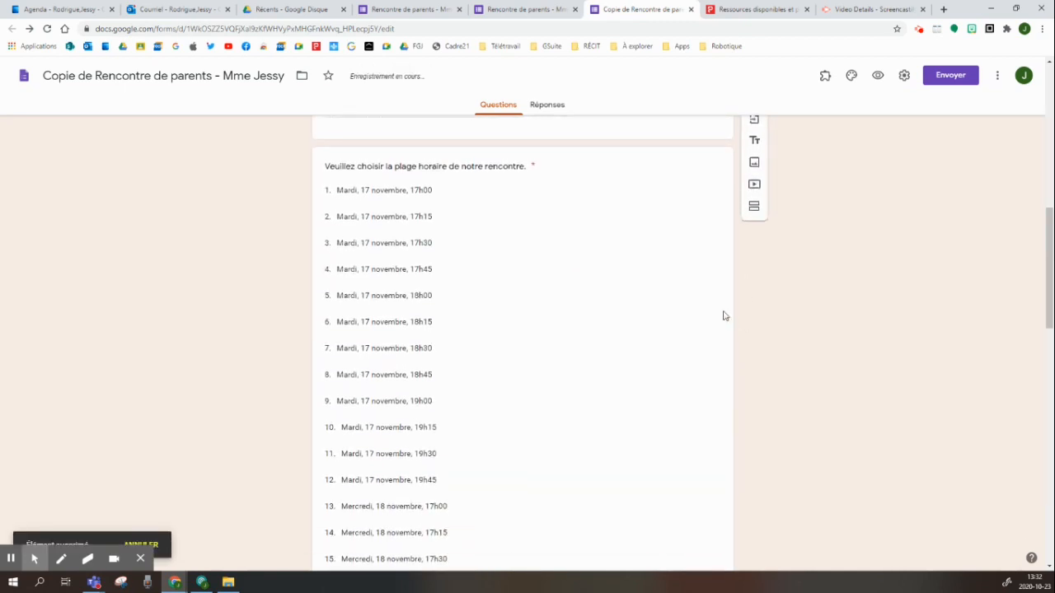
scroll(586, 287, "up", 1)
scroll(427, 160, "up", 1)
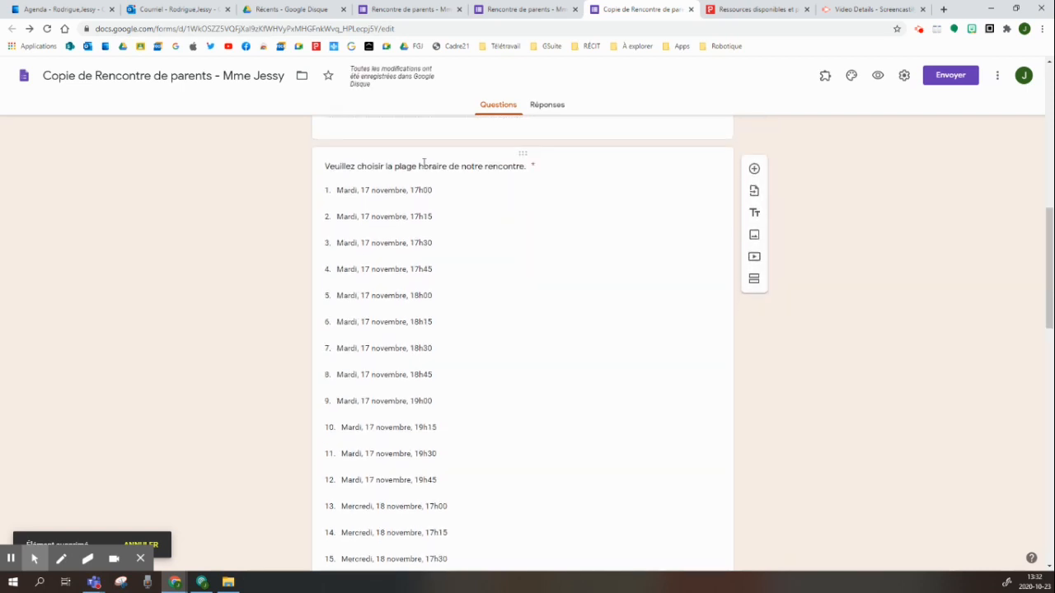
scroll(421, 215, "down", 4)
scroll(425, 260, "down", 4)
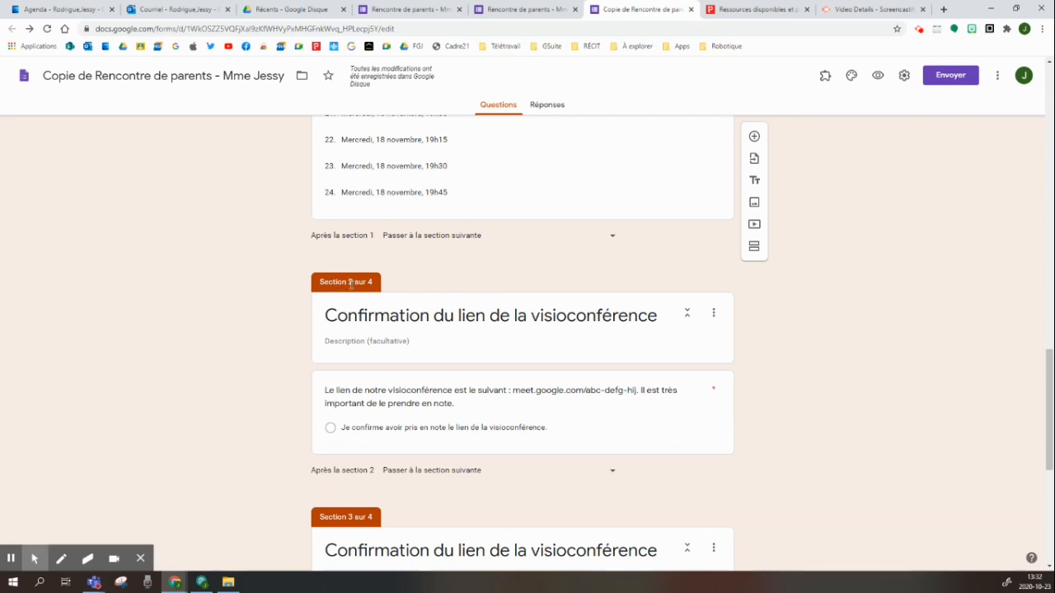
- Examine the three videoconference link confirmation sections and the time-slot options that precede them
scroll(350, 284, "down", 5)
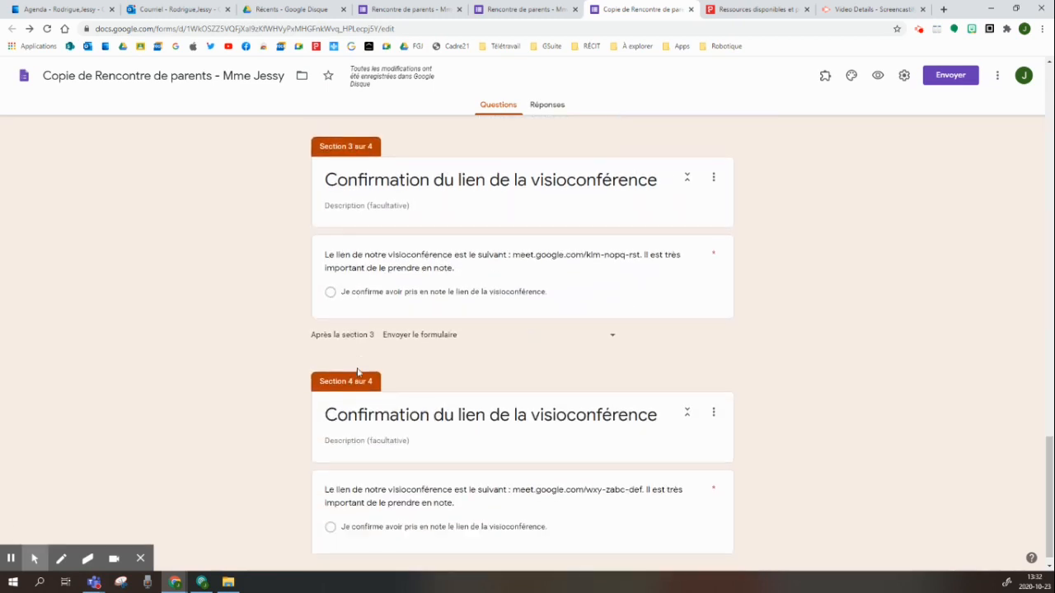
scroll(362, 402, "up", 3)
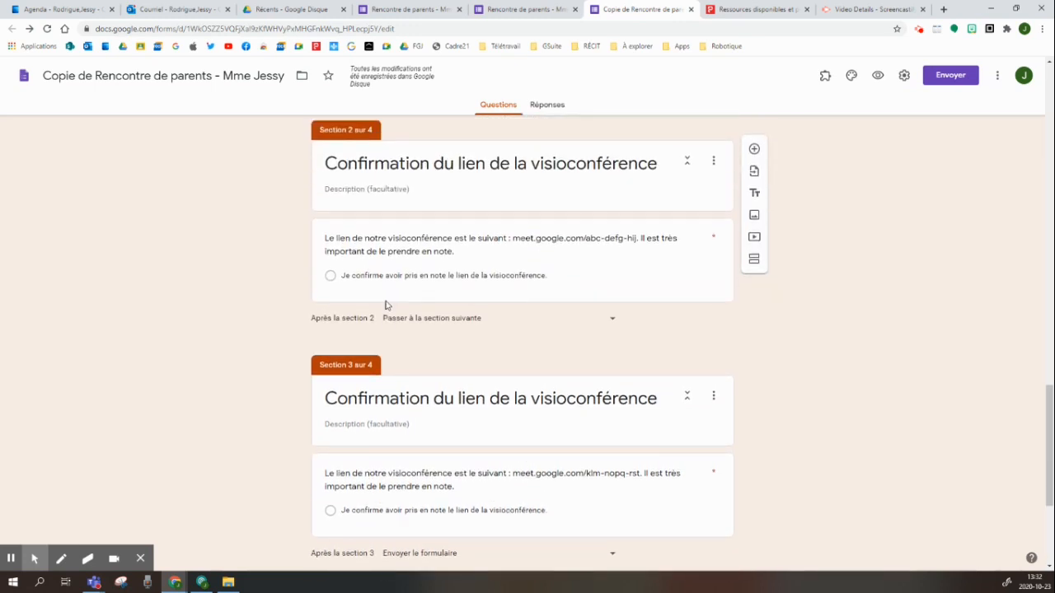
scroll(388, 301, "up", 1)
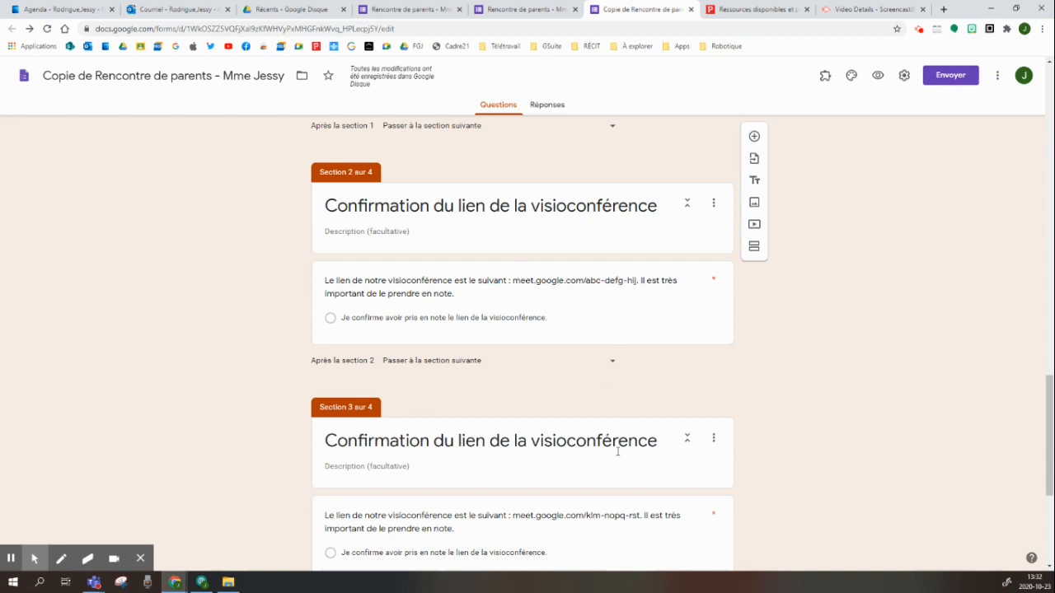
scroll(599, 511, "down", 1)
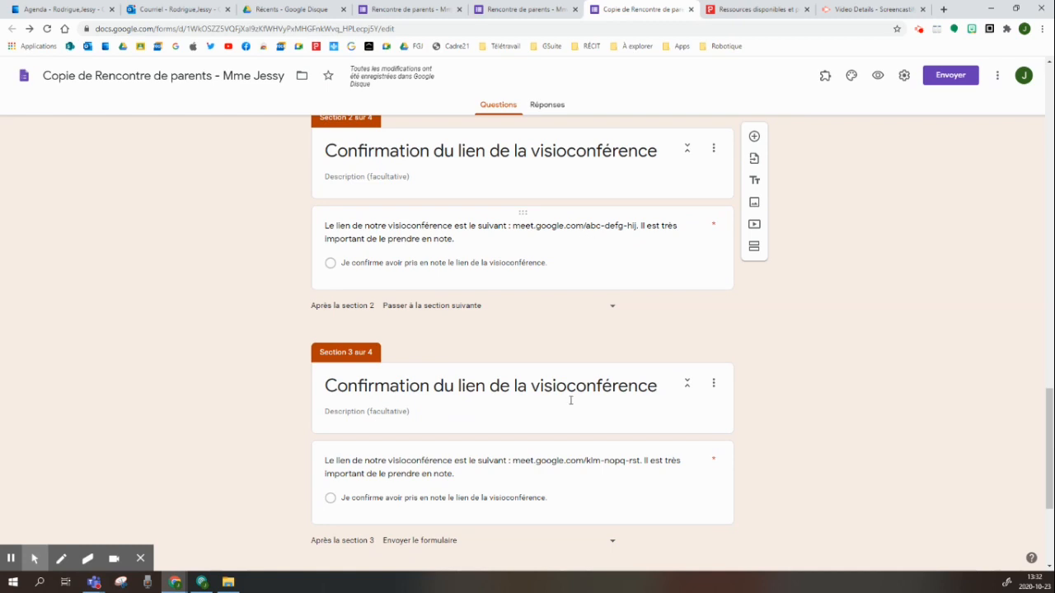
scroll(599, 464, "down", 3)
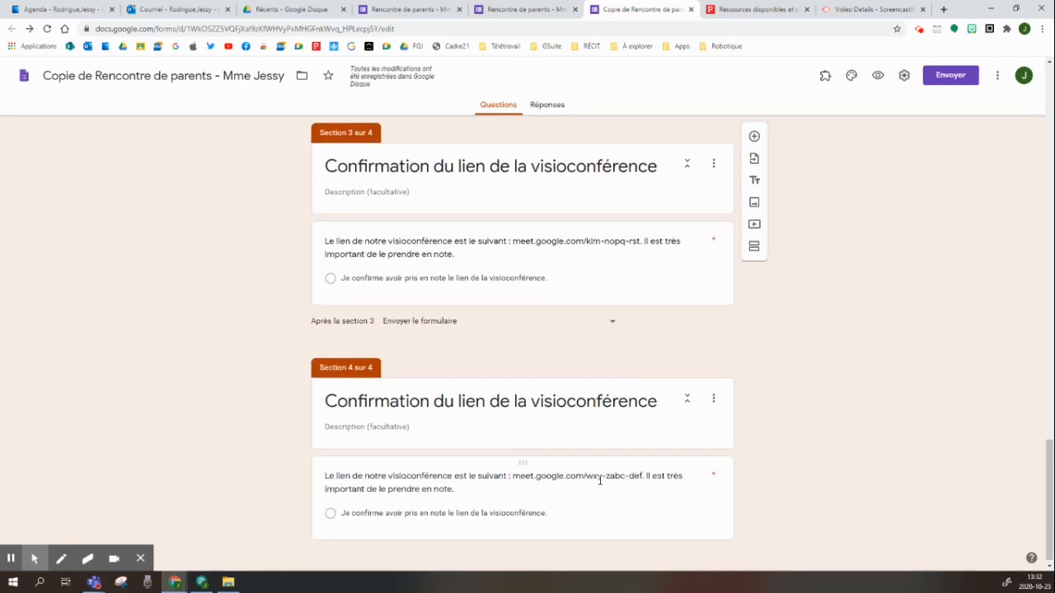
scroll(612, 481, "up", 3)
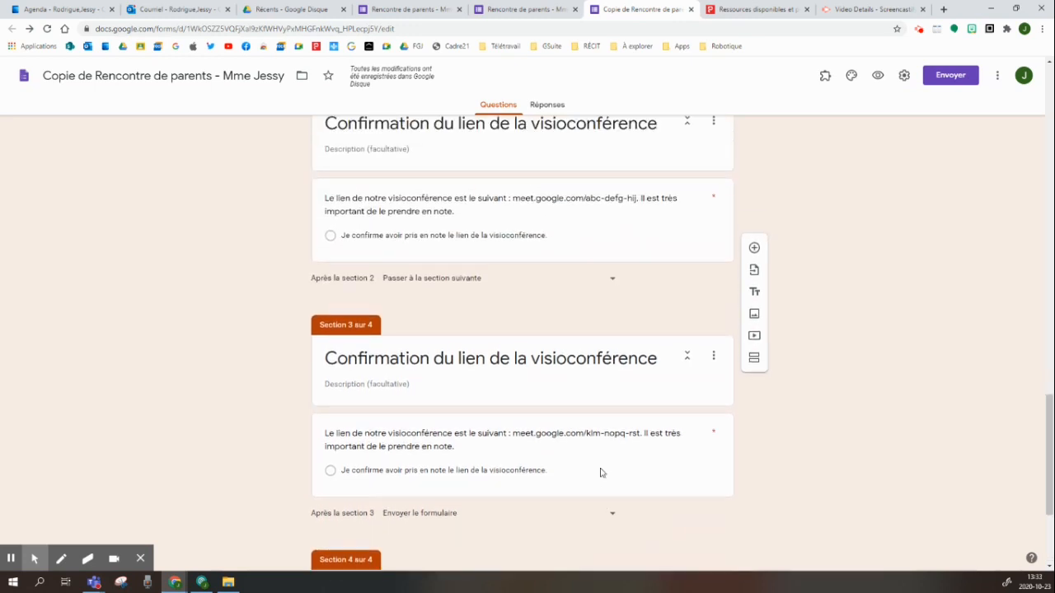
scroll(596, 480, "down", 1)
scroll(596, 481, "up", 9)
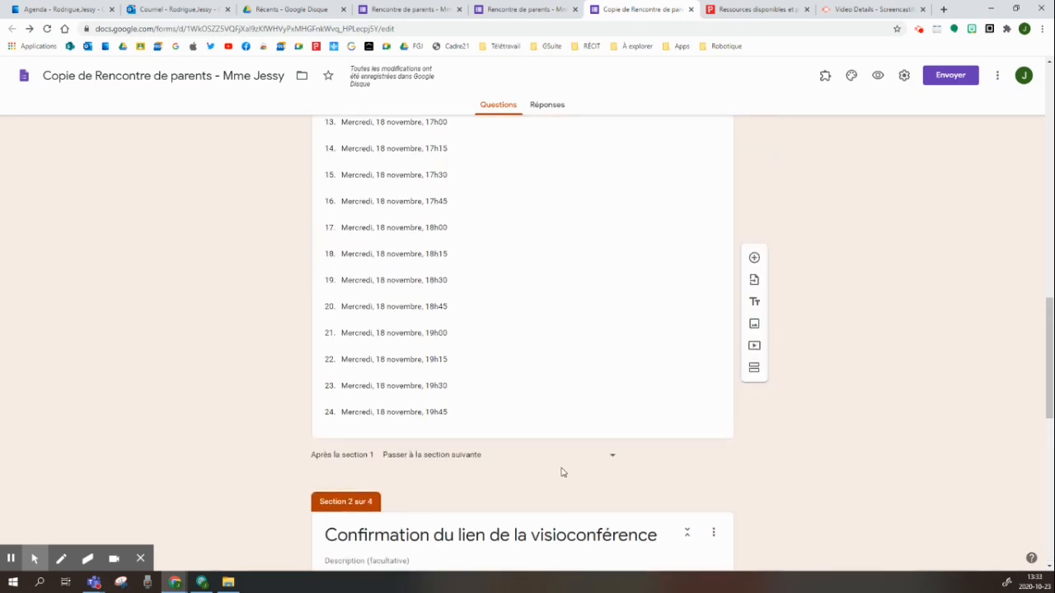
scroll(476, 454, "up", 4)
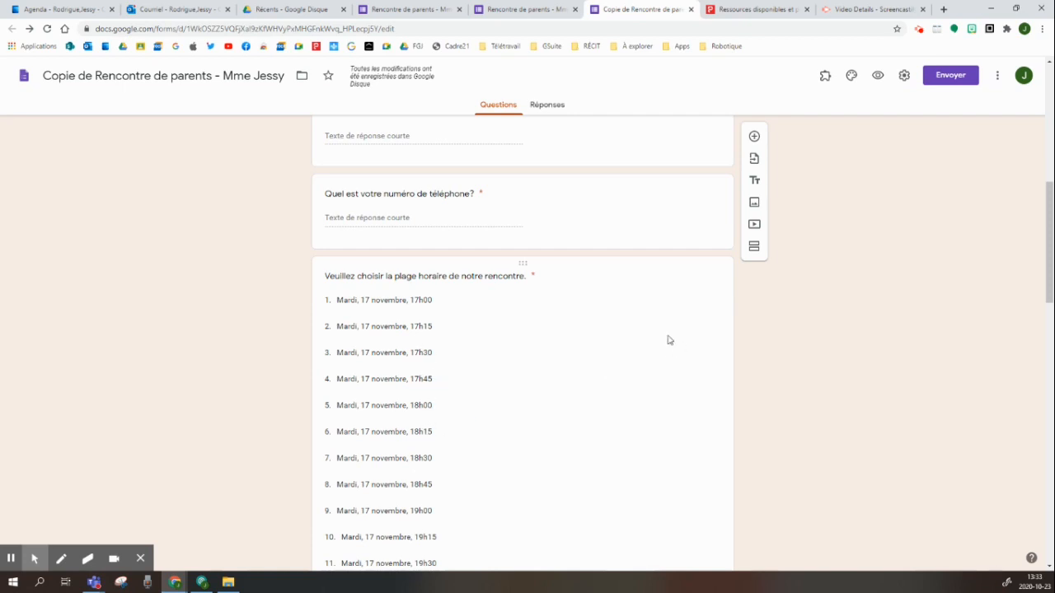
- Open the time-slot question for editing and display its extra options, including Accéder à une section en fonction de la réponse
scroll(745, 349, "down", 5)
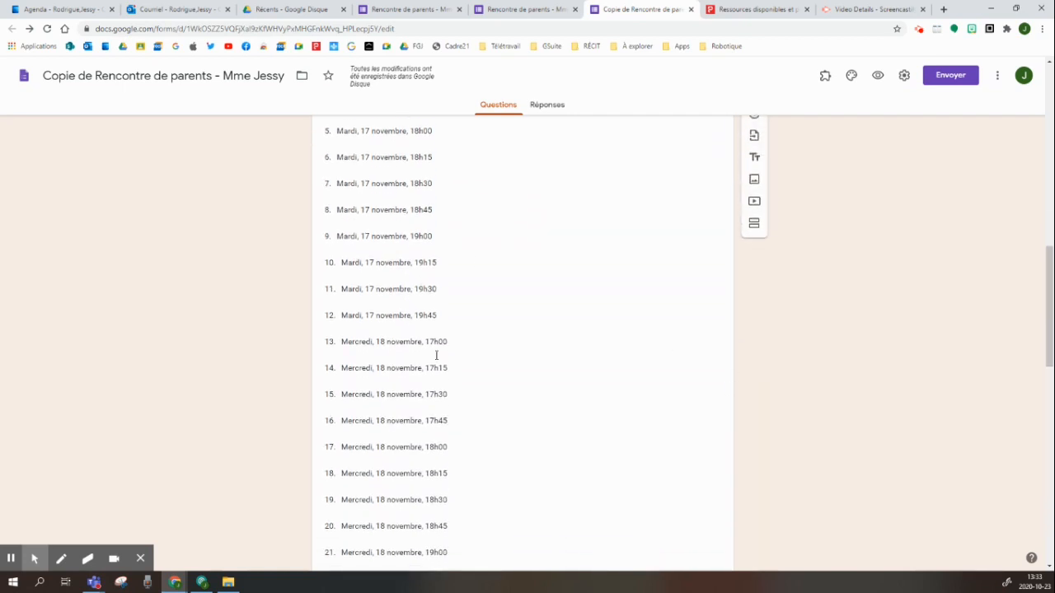
scroll(573, 321, "down", 1)
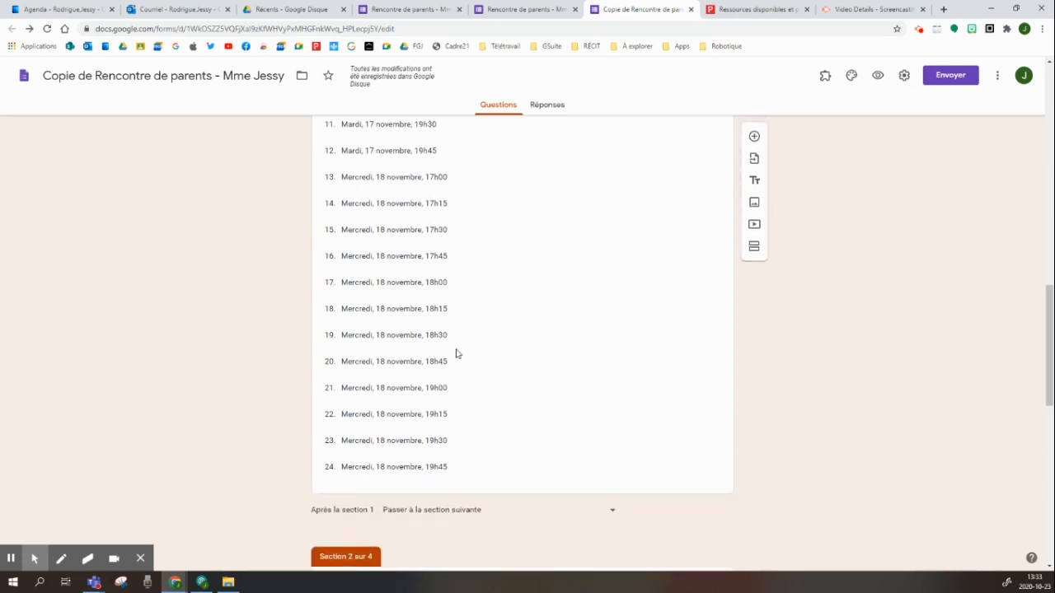
left_click(658, 491)
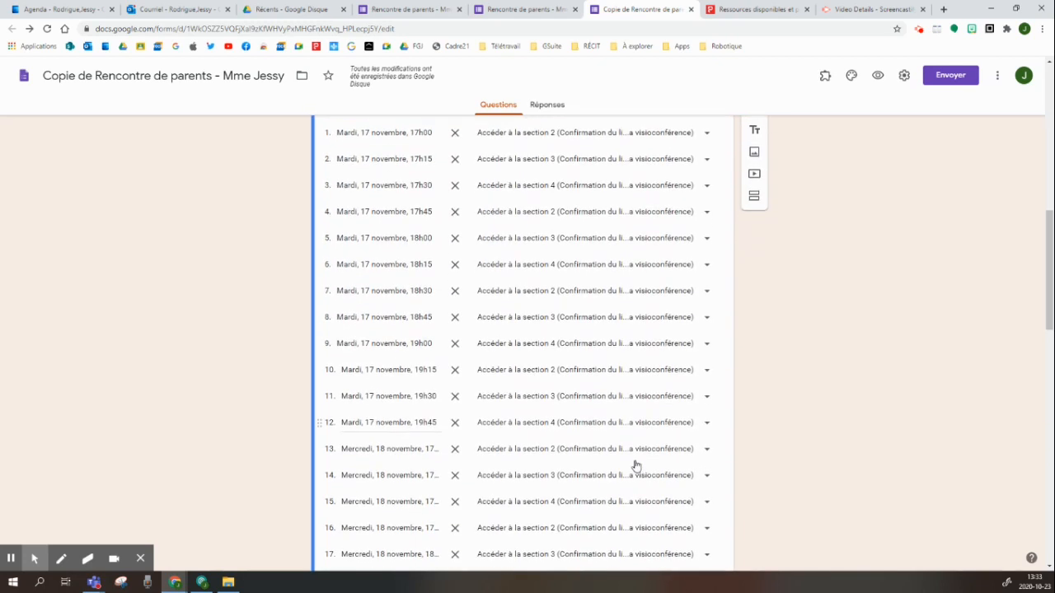
scroll(638, 465, "down", 5)
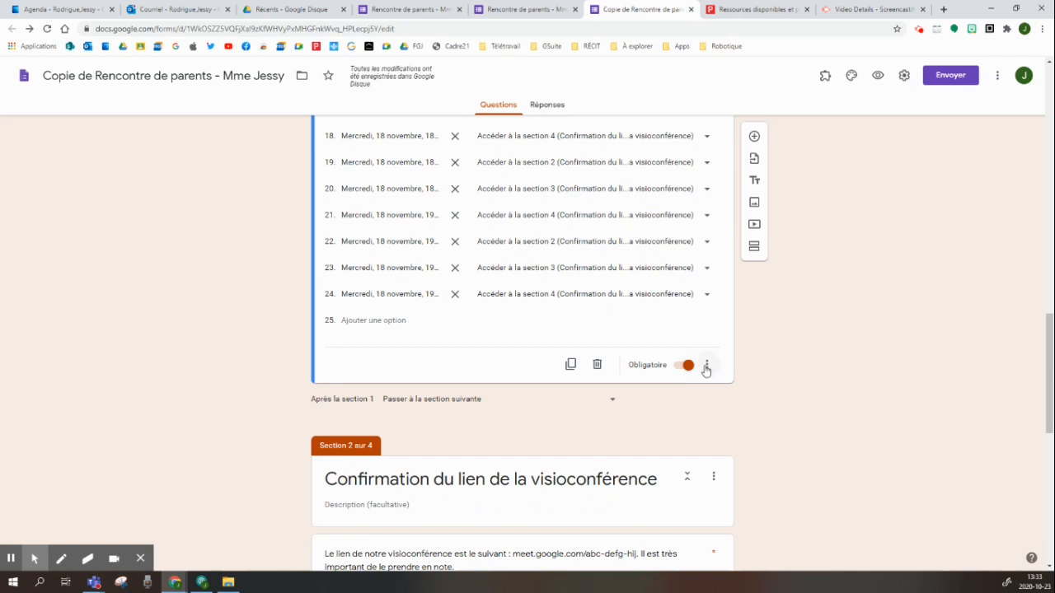
left_click(706, 365)
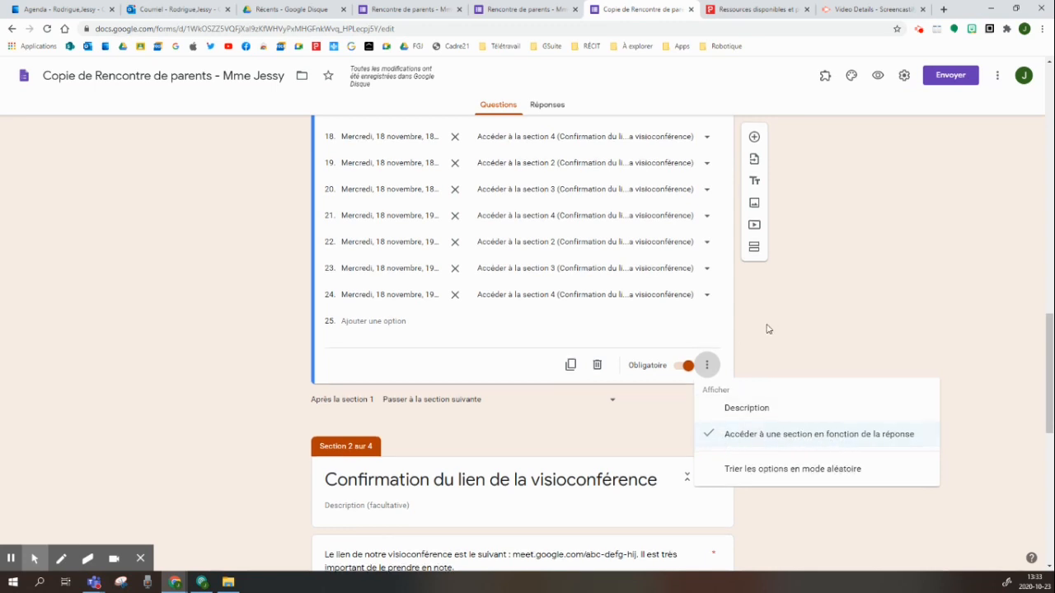
- View the section destinations available for the Mardi, 17 novembre, 17h00 time slot, keeping section 2 selected
scroll(776, 354, "up", 2)
scroll(791, 338, "up", 3)
scroll(806, 318, "down", 4)
scroll(726, 330, "up", 6)
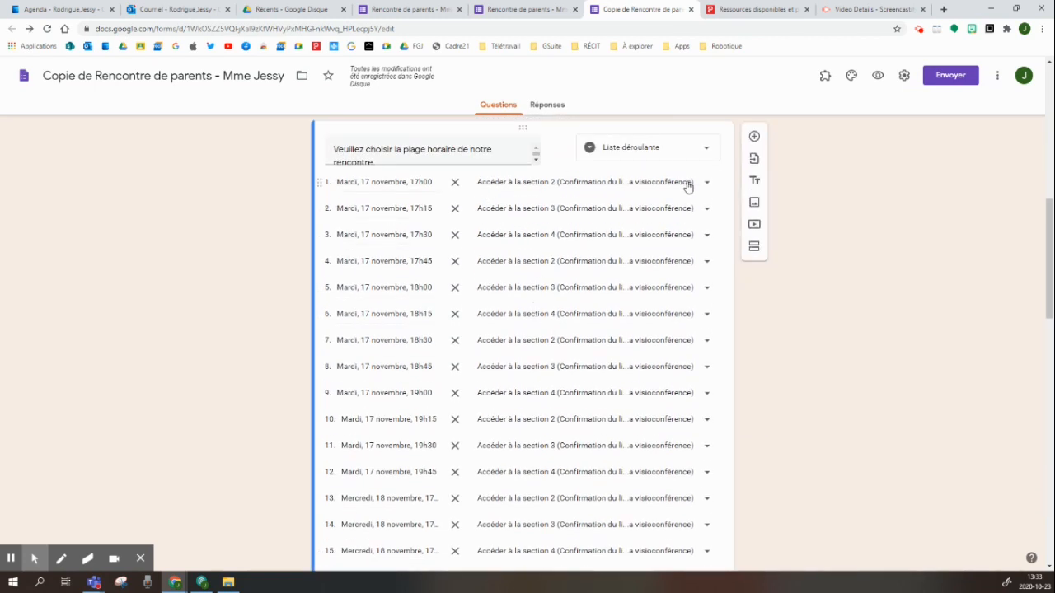
left_click(516, 185)
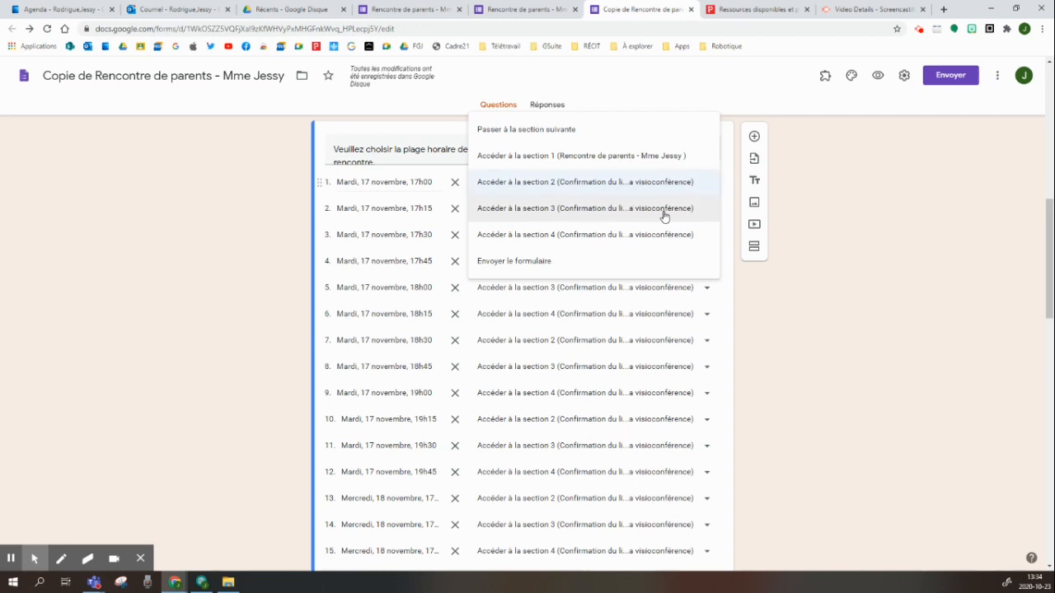
left_click(552, 188)
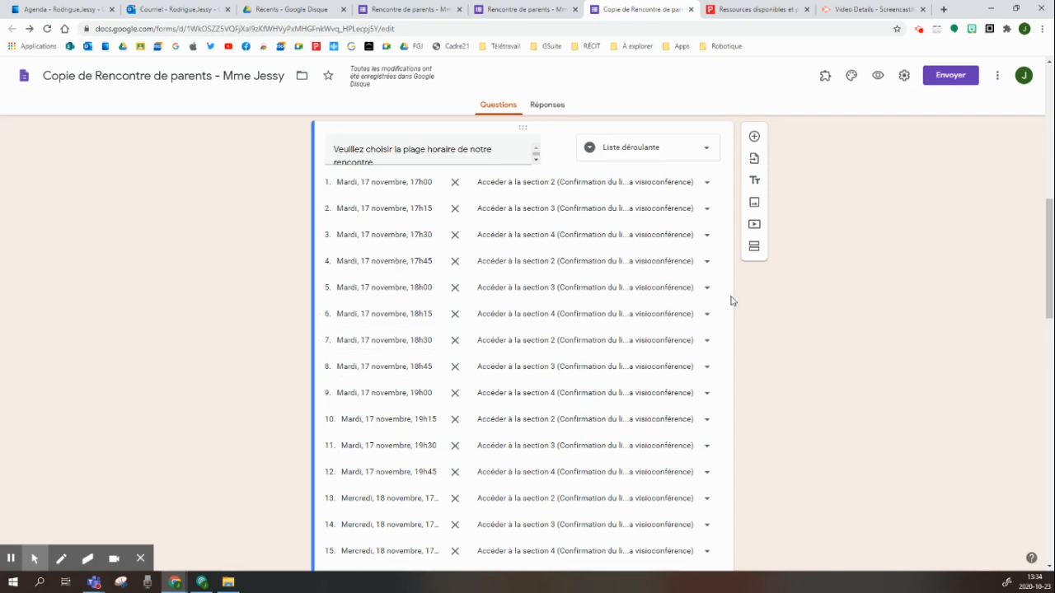
- Add a section after the time-slot question and title it "dsfsdfsdfsdf"
scroll(791, 300, "down", 5)
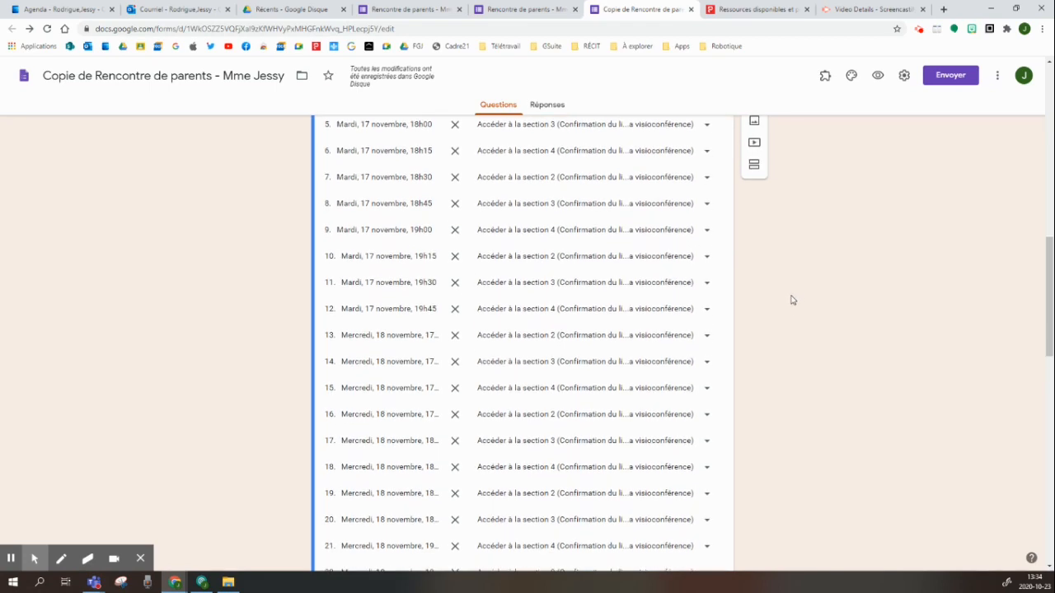
scroll(787, 300, "down", 4)
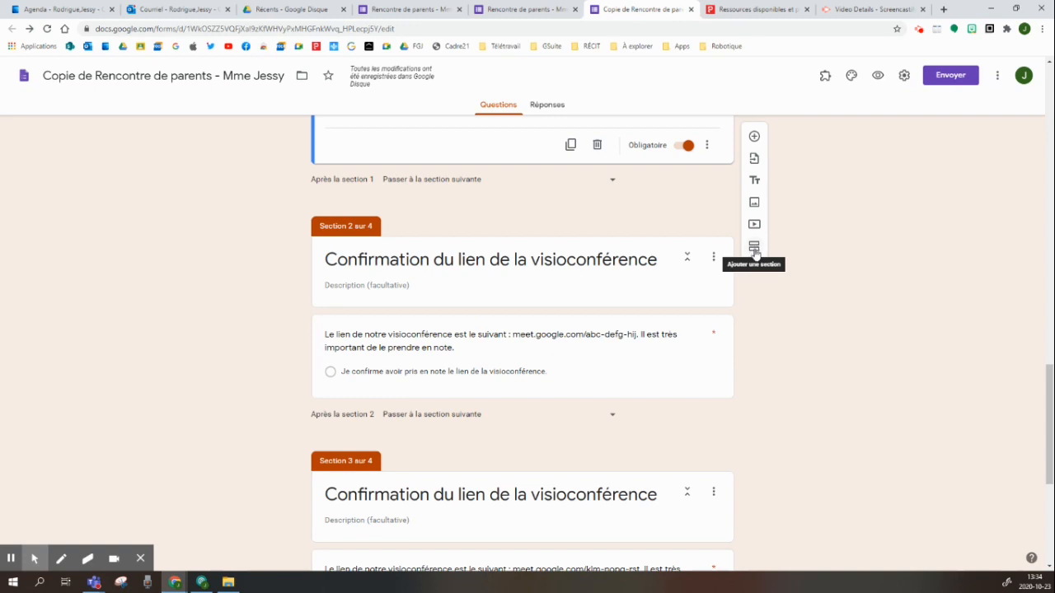
scroll(756, 263, "up", 3)
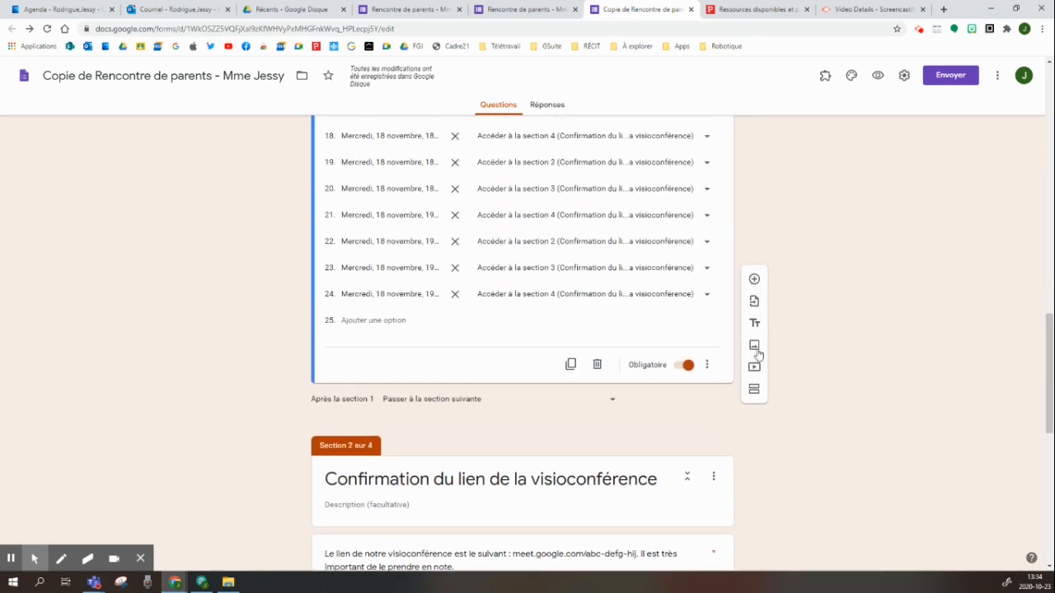
left_click(751, 250)
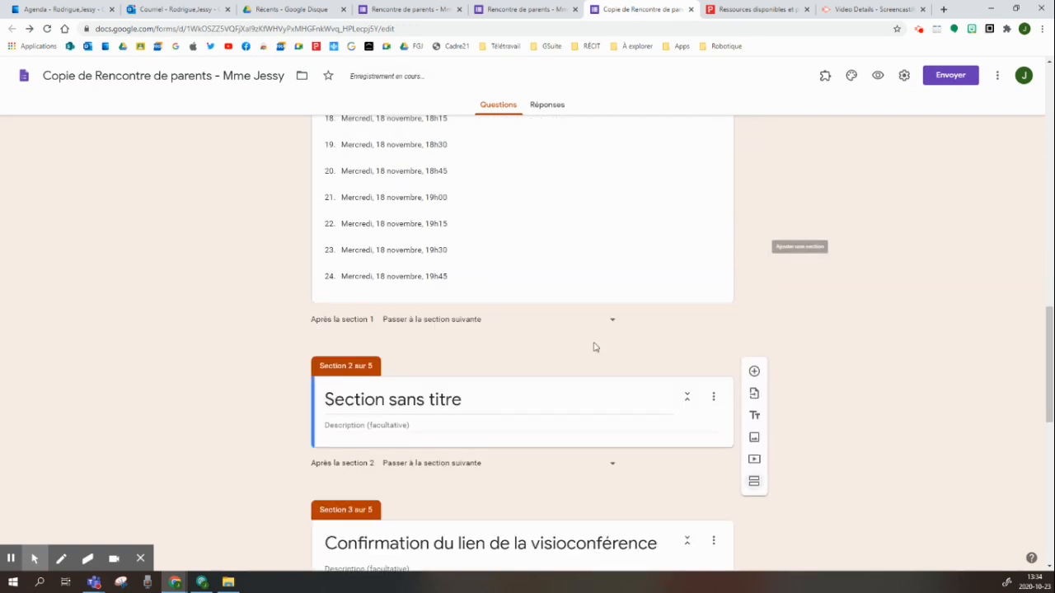
left_click(377, 404)
type("dsfsdfsdfsdf")
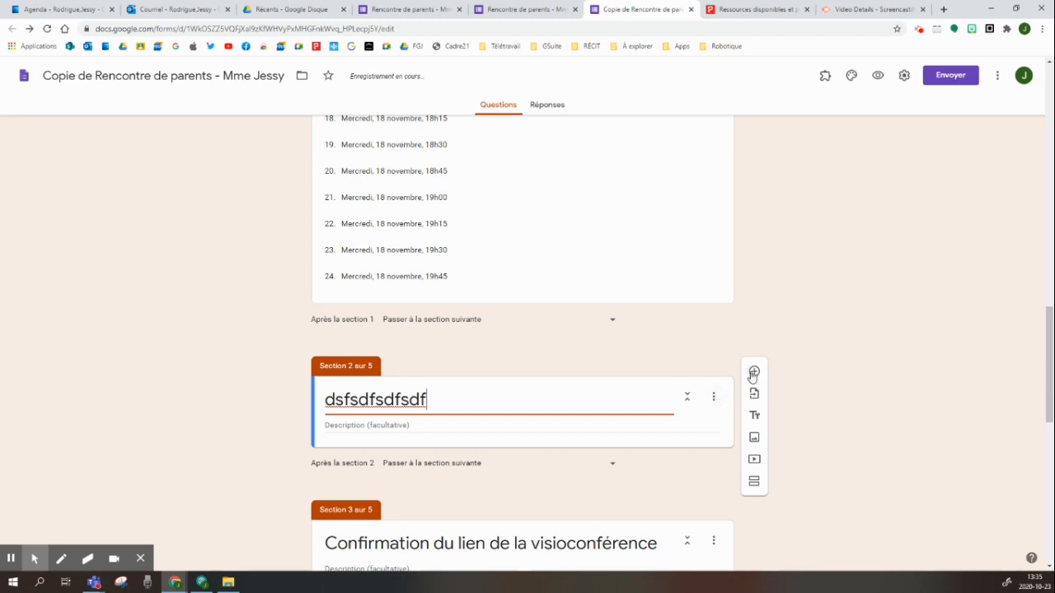
- Add a blank question to the "dsfsdfsdfsdf" section and delete it
left_click(754, 372)
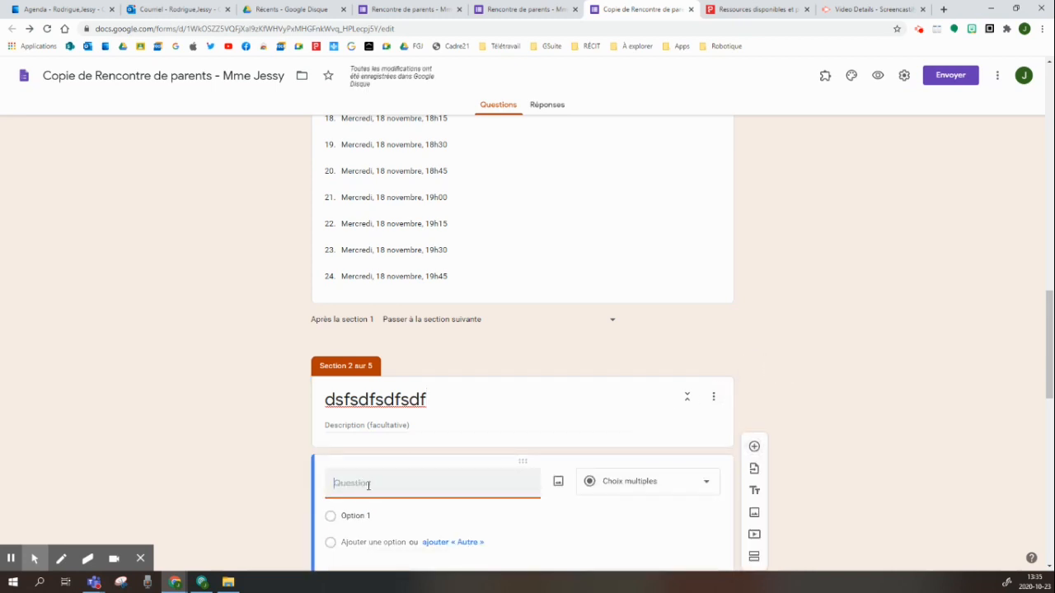
scroll(448, 483, "down", 1)
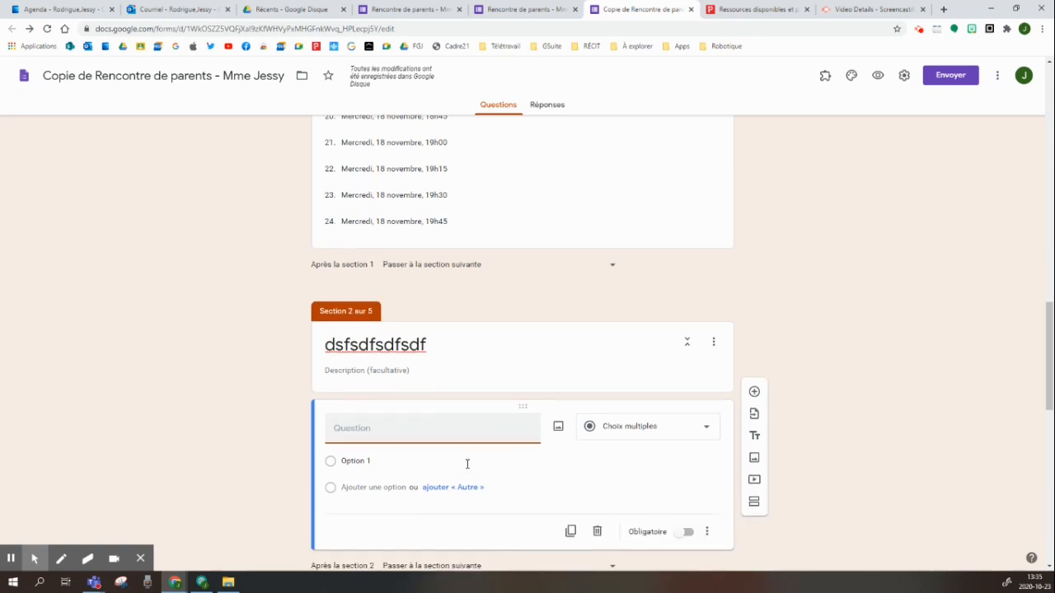
left_click(597, 532)
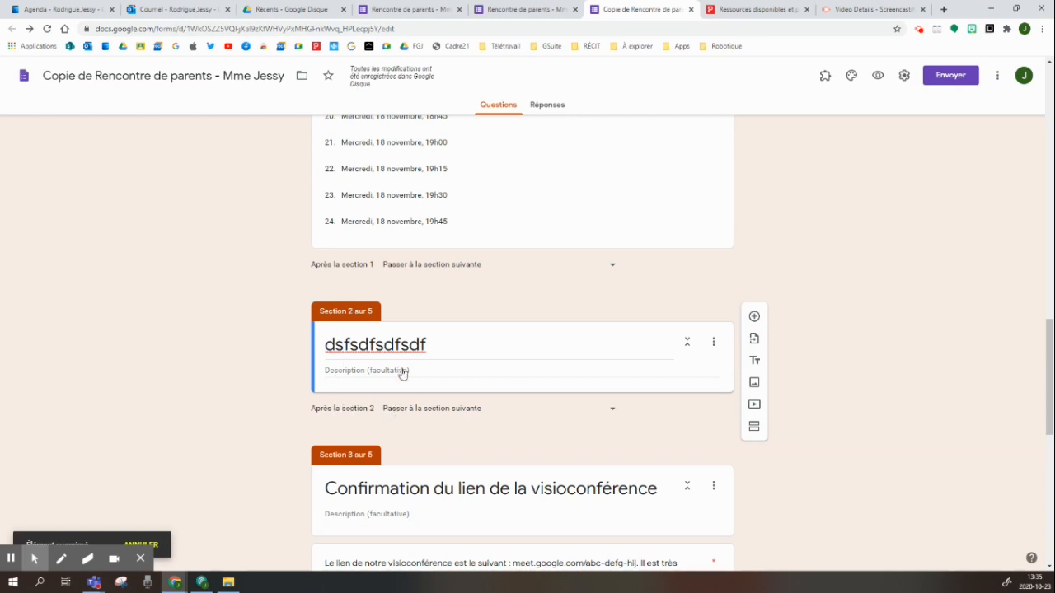
- Delete the "dsfsdfsdfsdf" section from the form
left_click(410, 413)
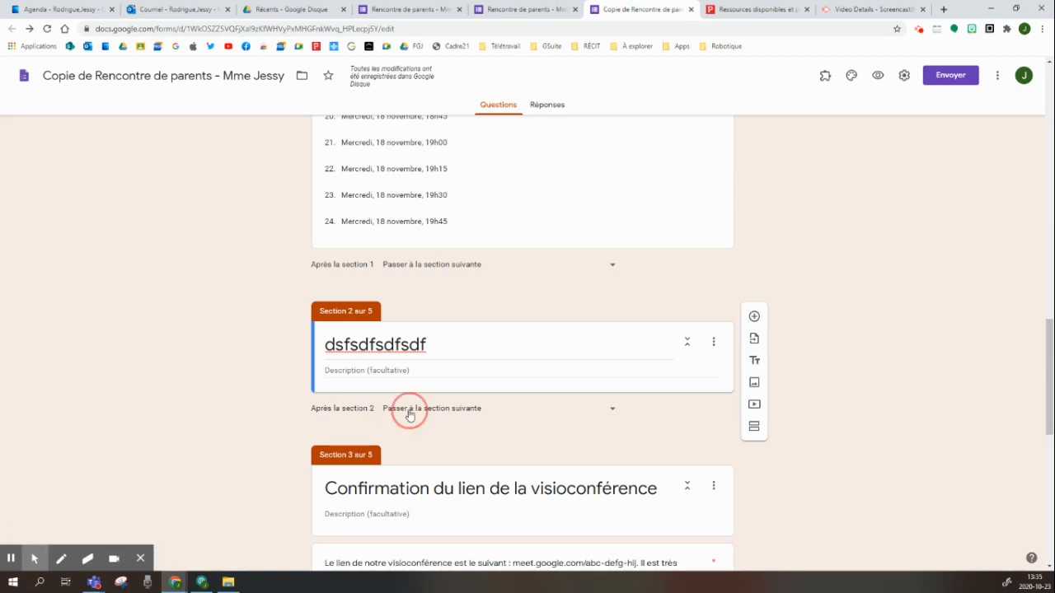
left_click(781, 342)
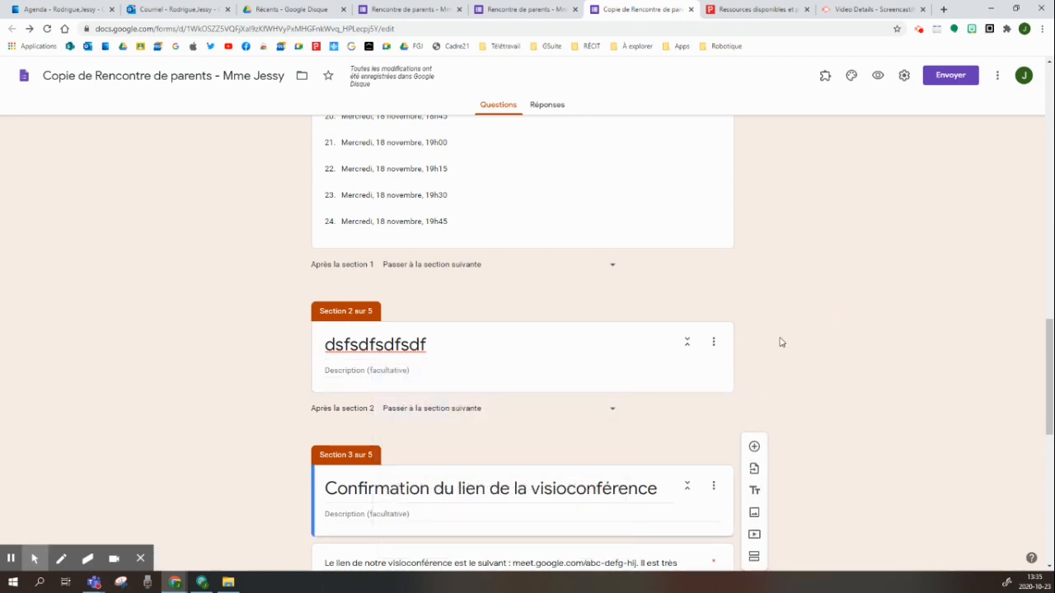
left_click(714, 342)
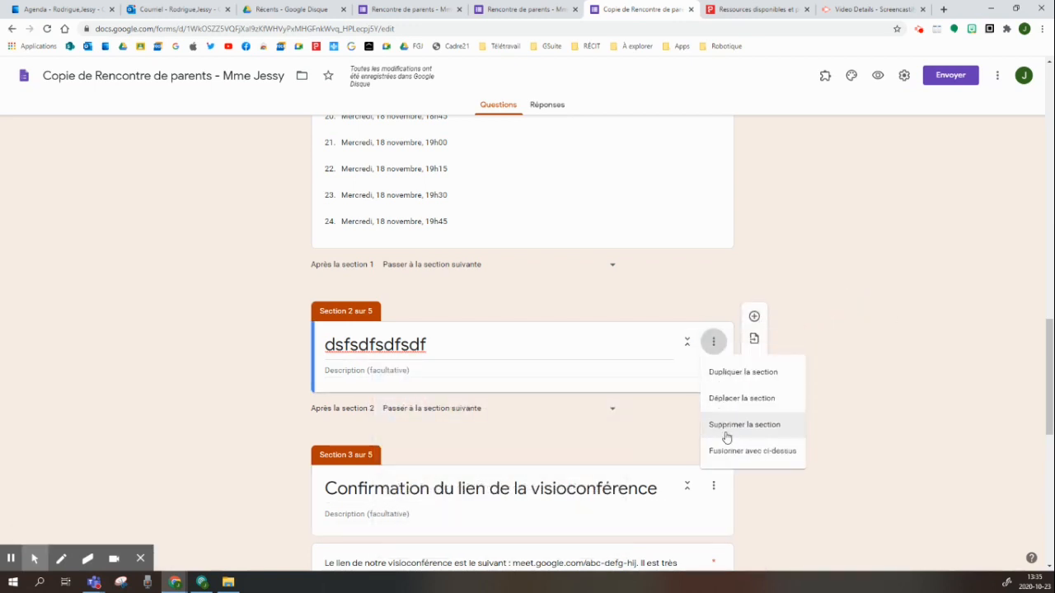
left_click(727, 436)
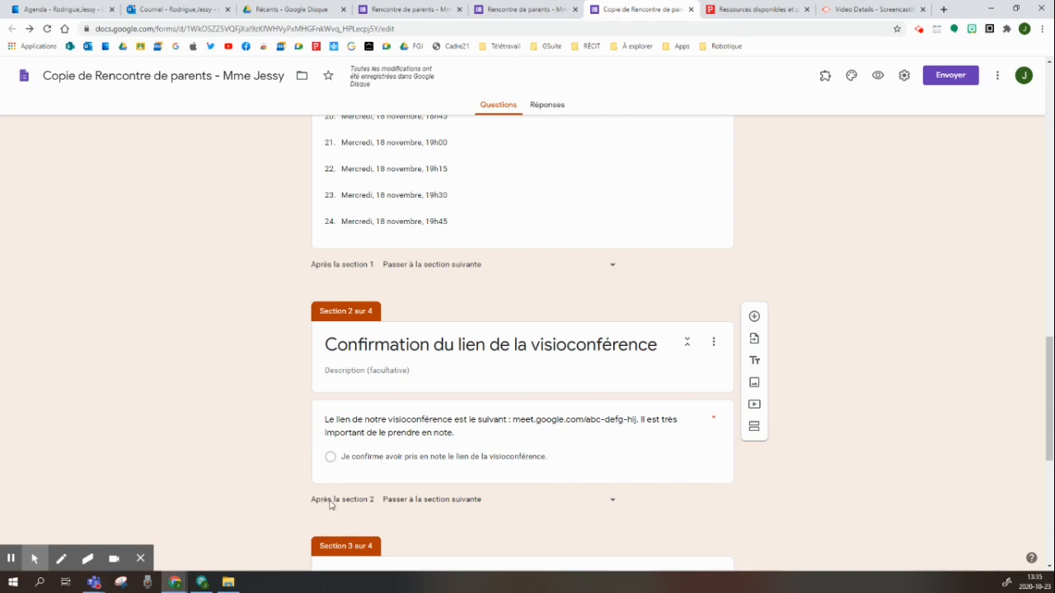
- Set the action after section 2 to Envoyer le formulaire and check the same setting after section 3
left_click(420, 501)
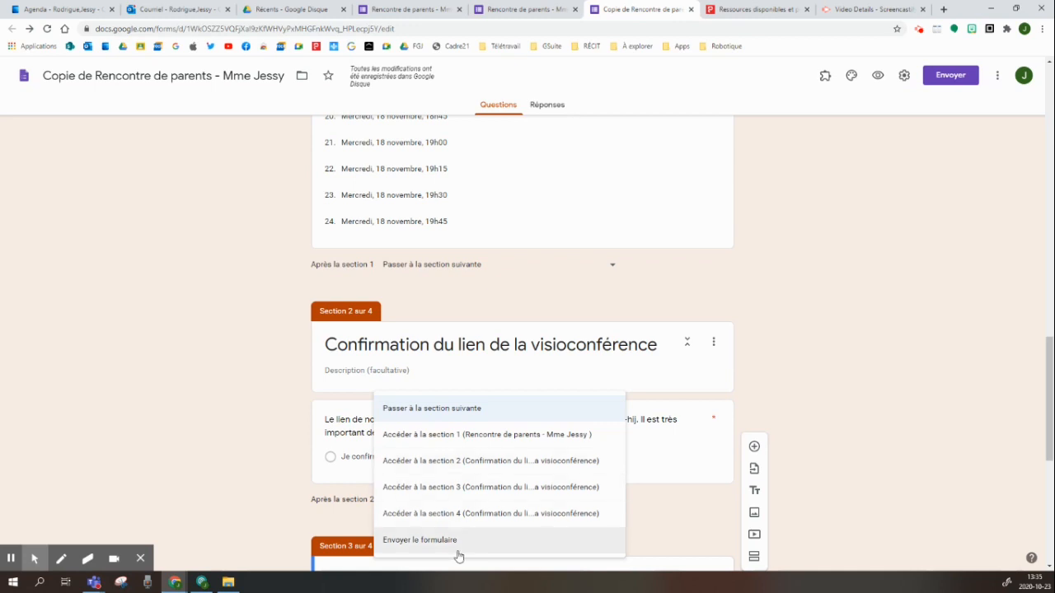
left_click(426, 543)
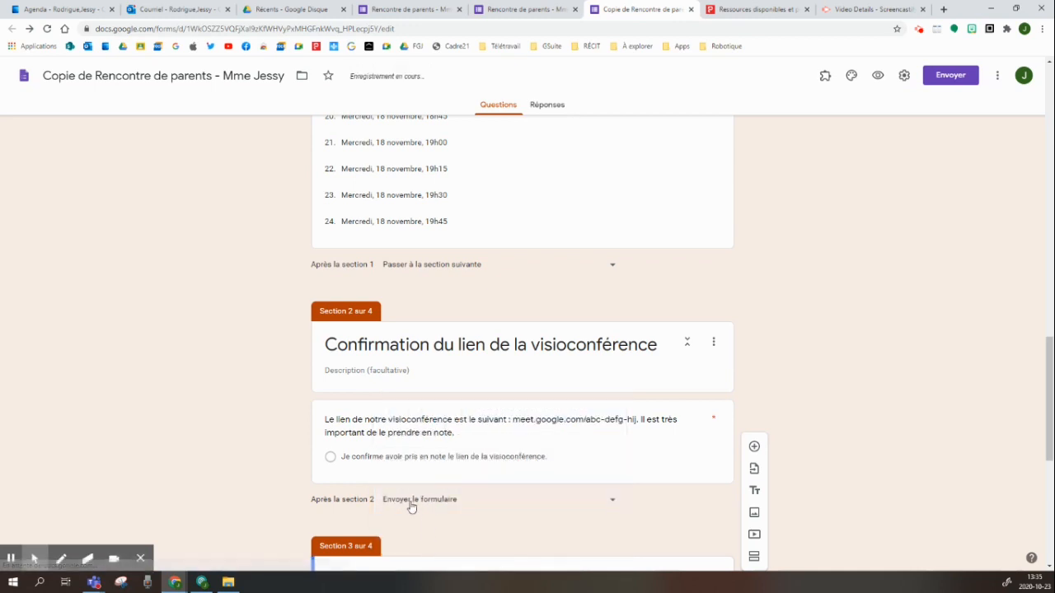
scroll(384, 501, "down", 5)
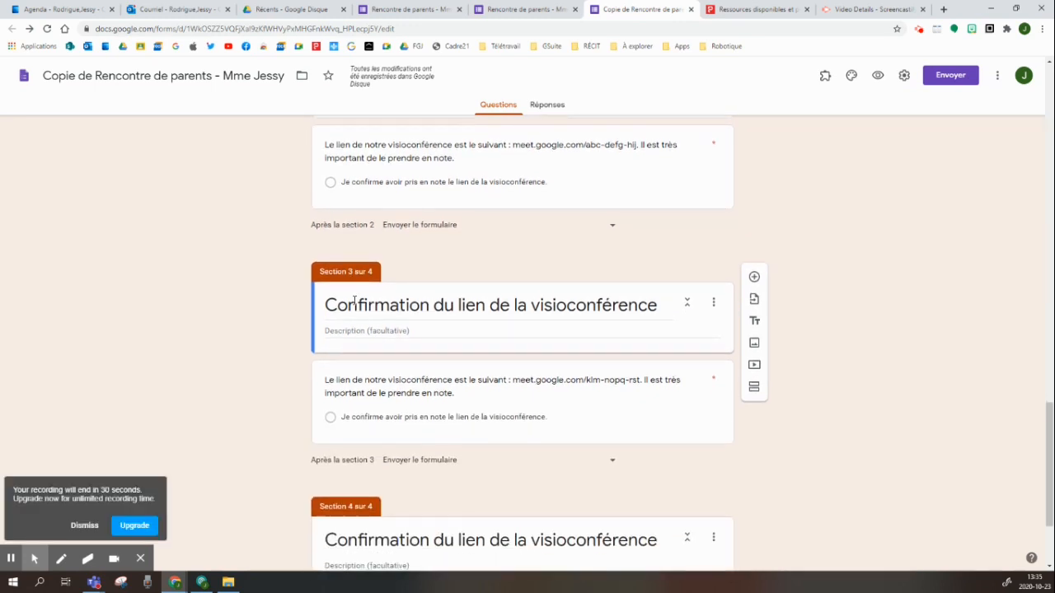
left_click(84, 528)
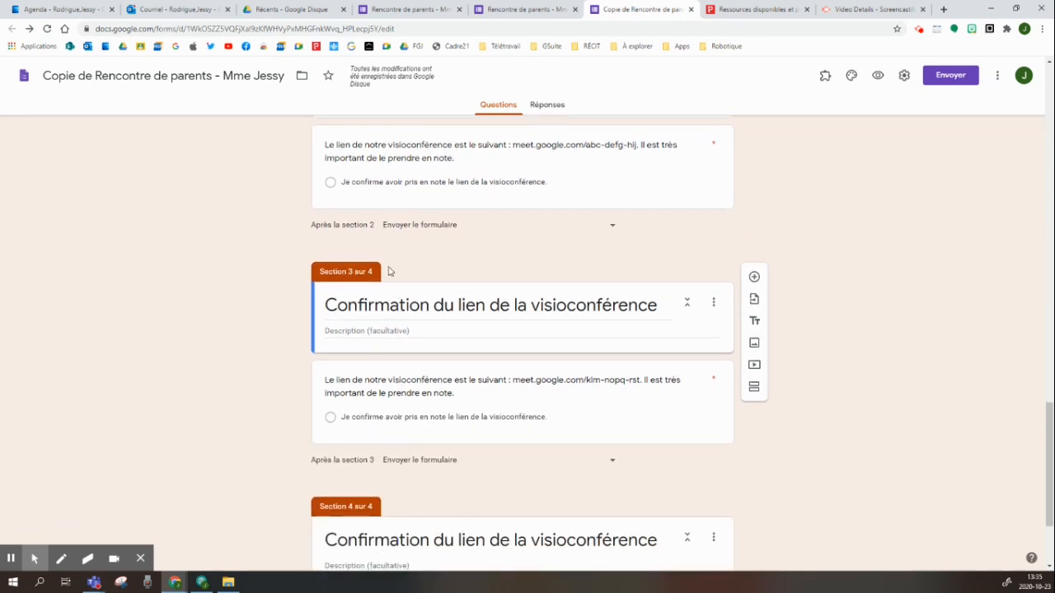
scroll(417, 469, "down", 1)
right_click(418, 464)
left_click(239, 407)
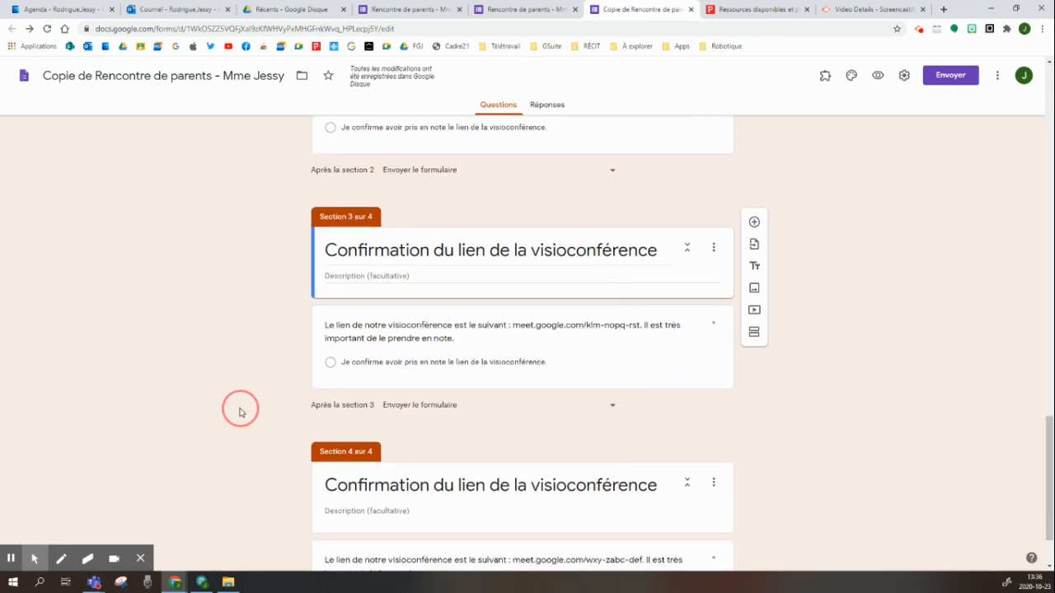
scroll(292, 401, "down", 2)
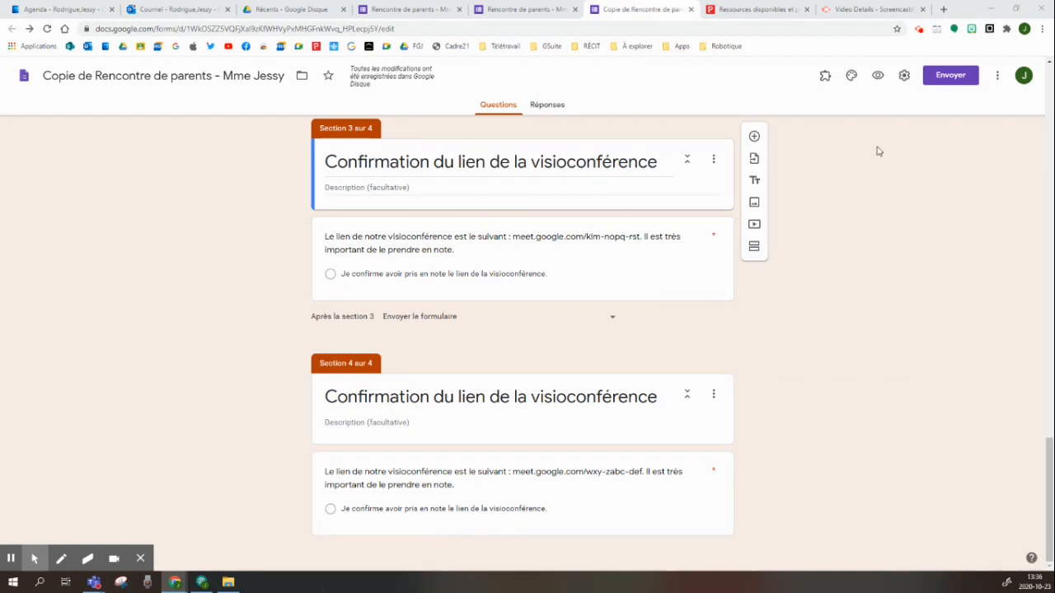
- Review the form's presentation settings with its confirmation message and the general settings, leaving without saving
left_click(901, 79)
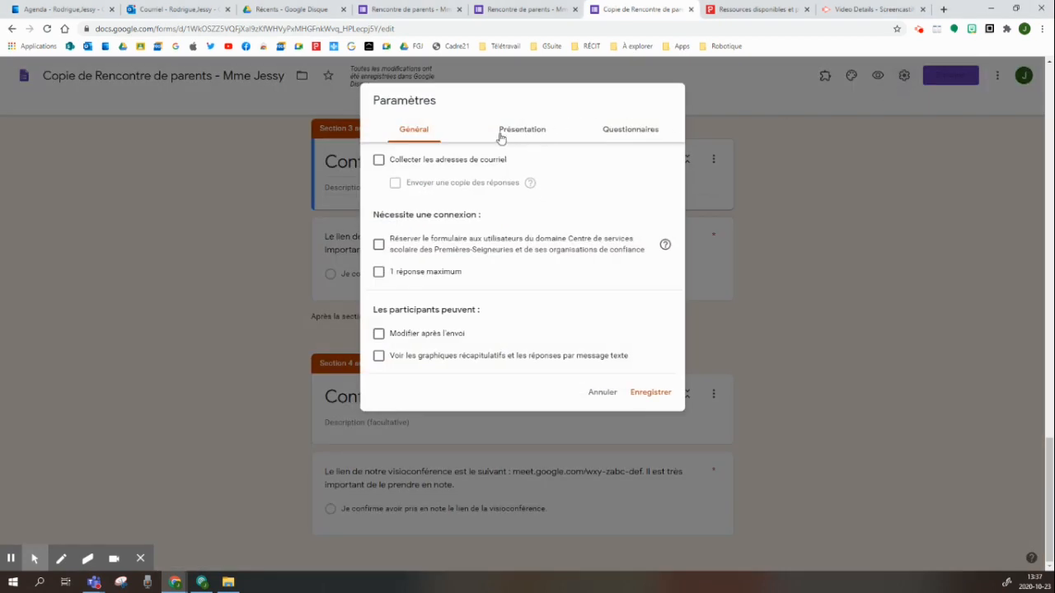
left_click(522, 132)
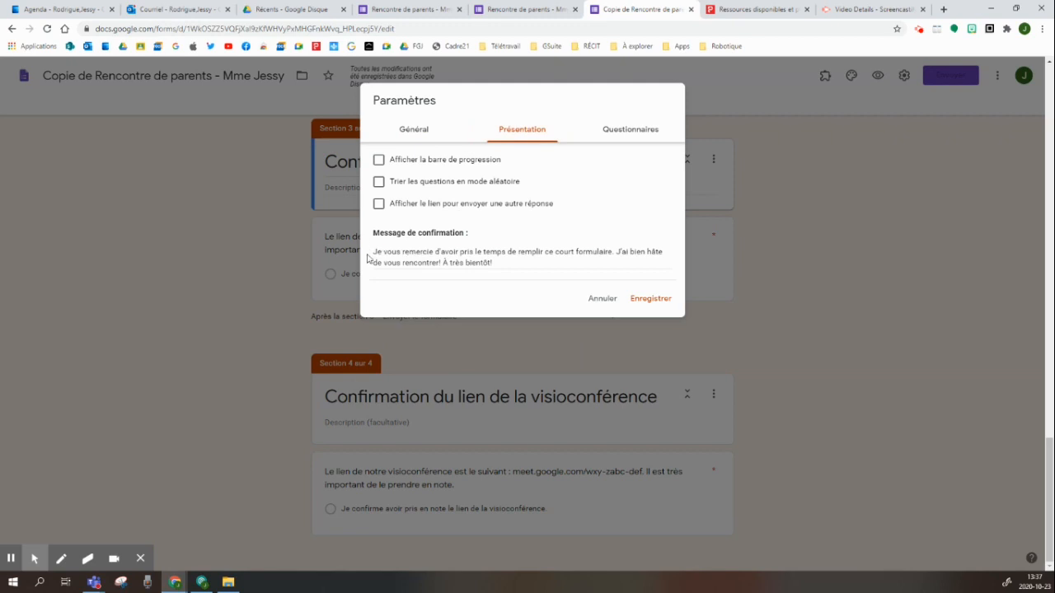
left_click_drag(375, 252, 450, 306)
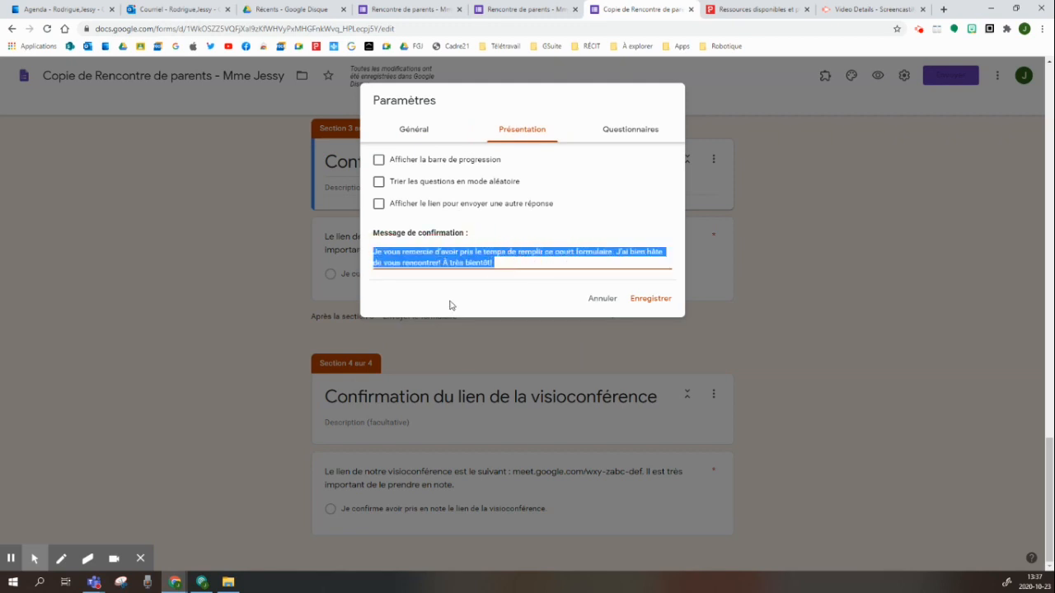
left_click(544, 260)
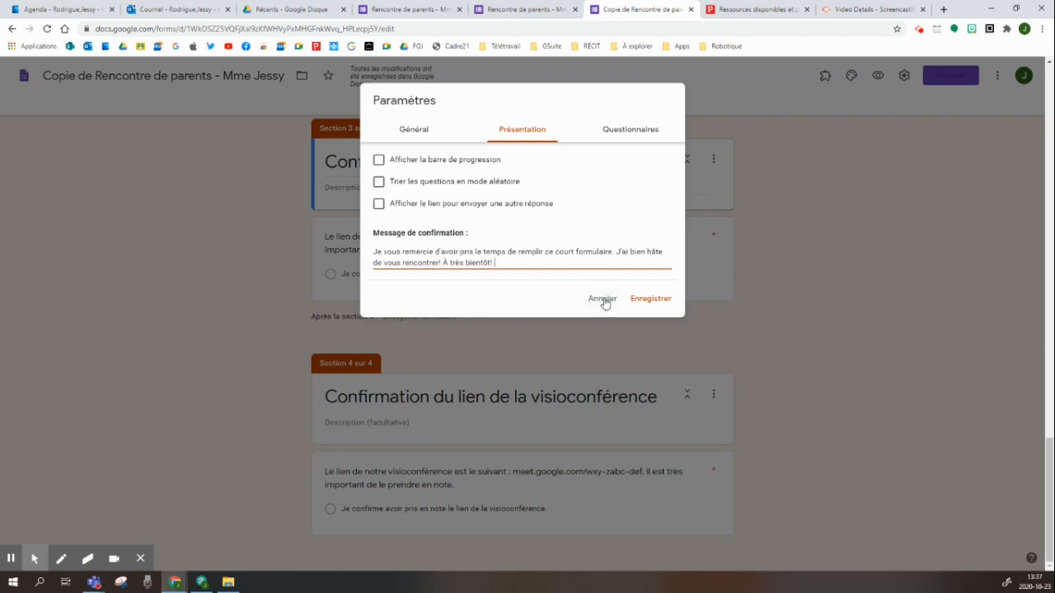
left_click(421, 136)
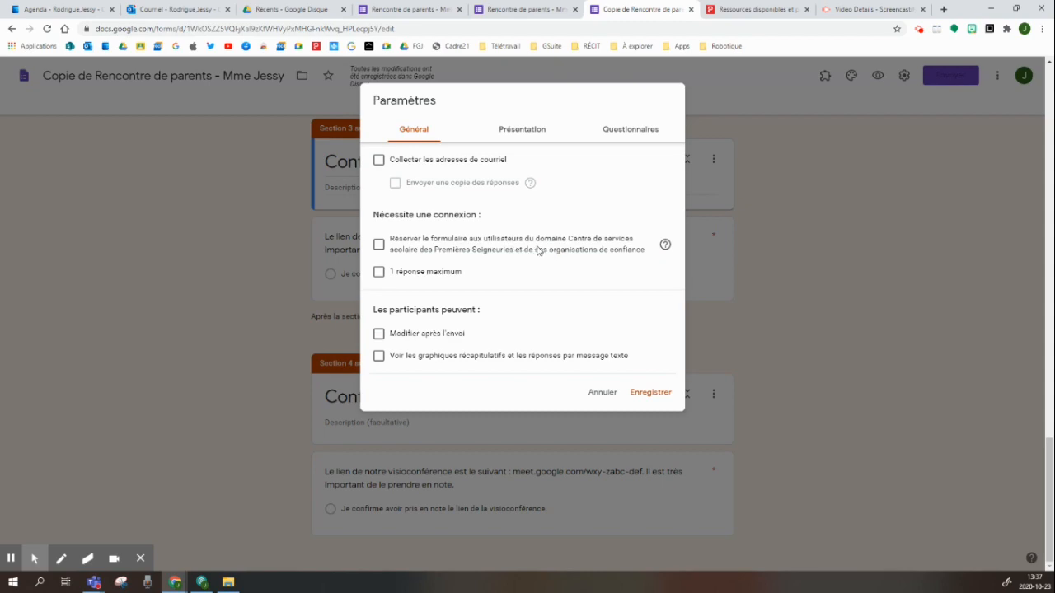
left_click(606, 395)
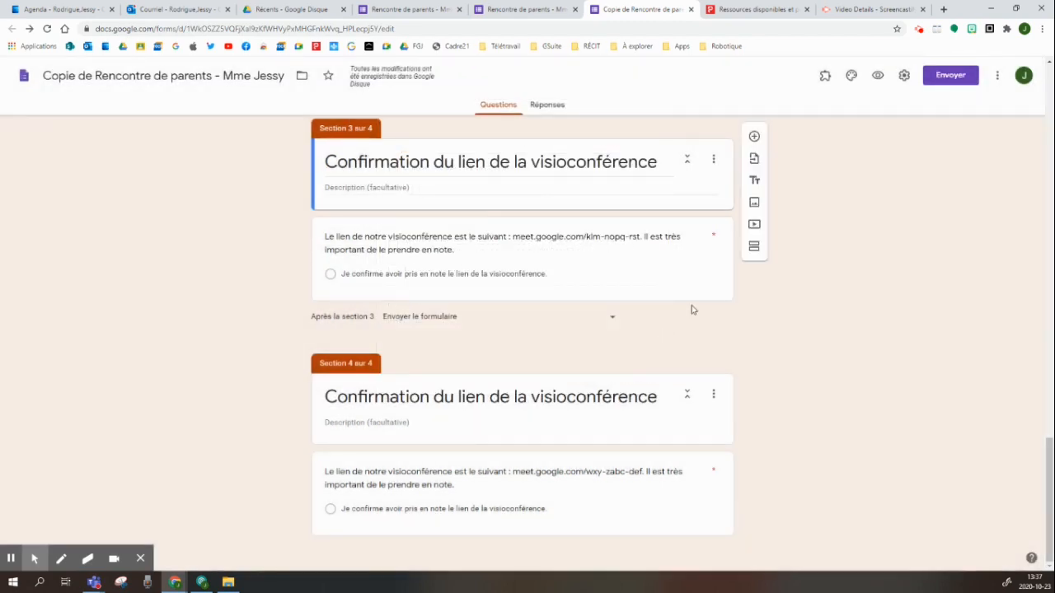
- Examine the form's theme options for header image, theme colour, background colour and font style
scroll(1008, 341, "up", 4)
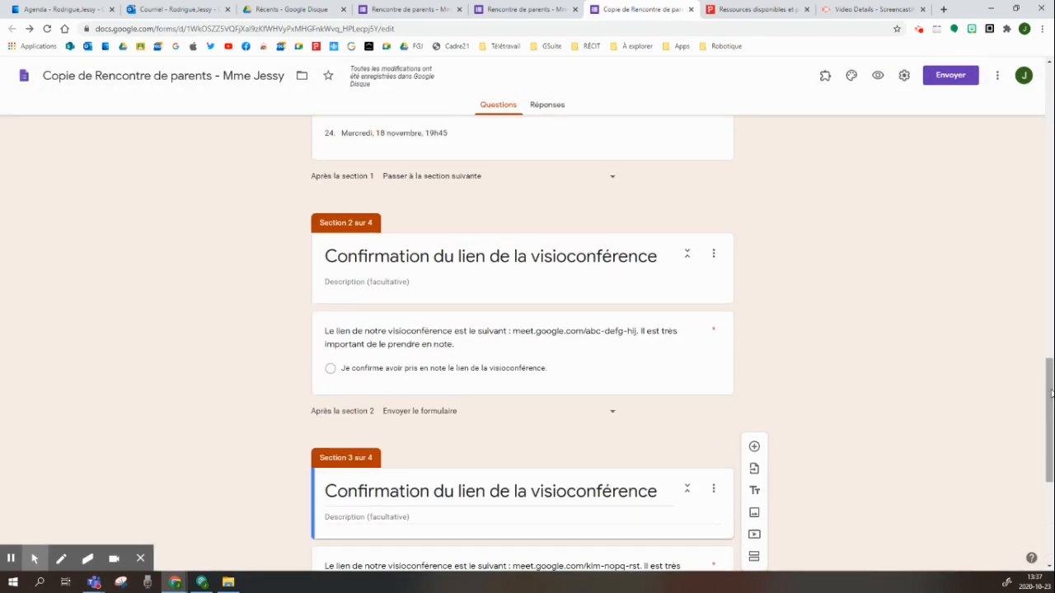
left_click_drag(1045, 421, 1047, 119)
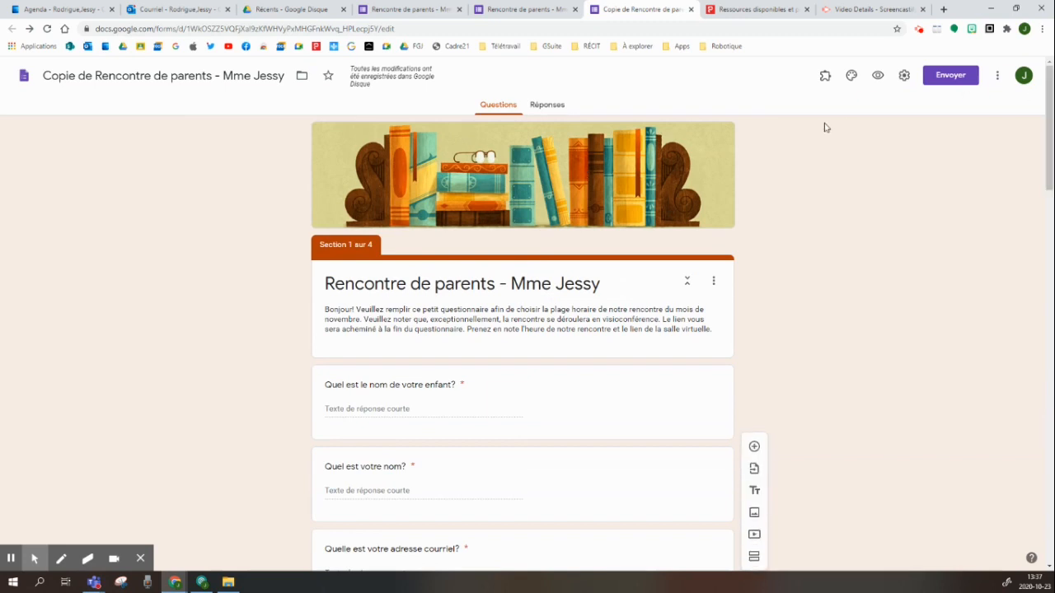
left_click(852, 76)
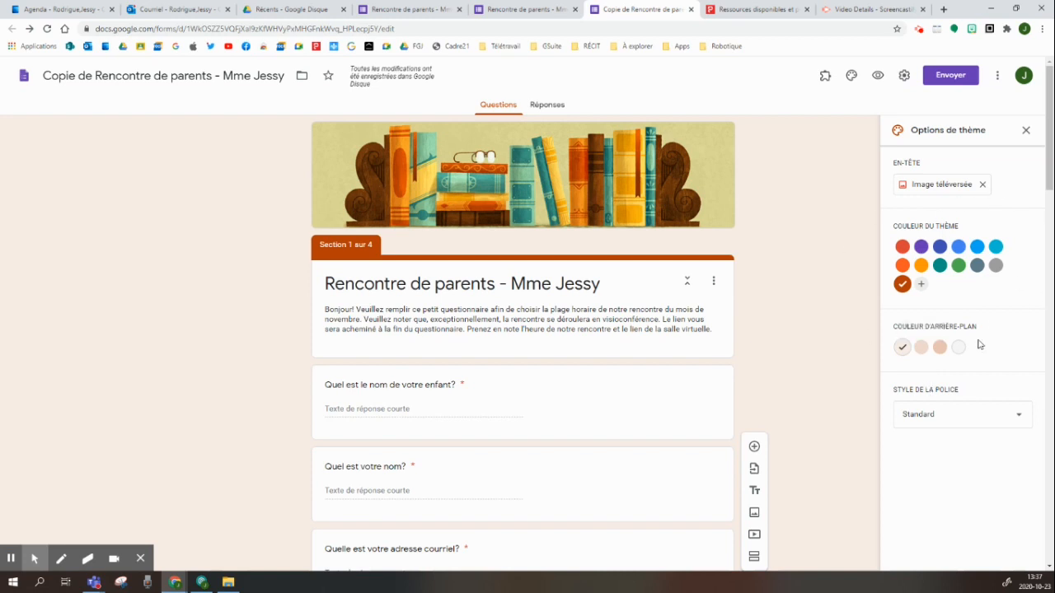
left_click(1031, 130)
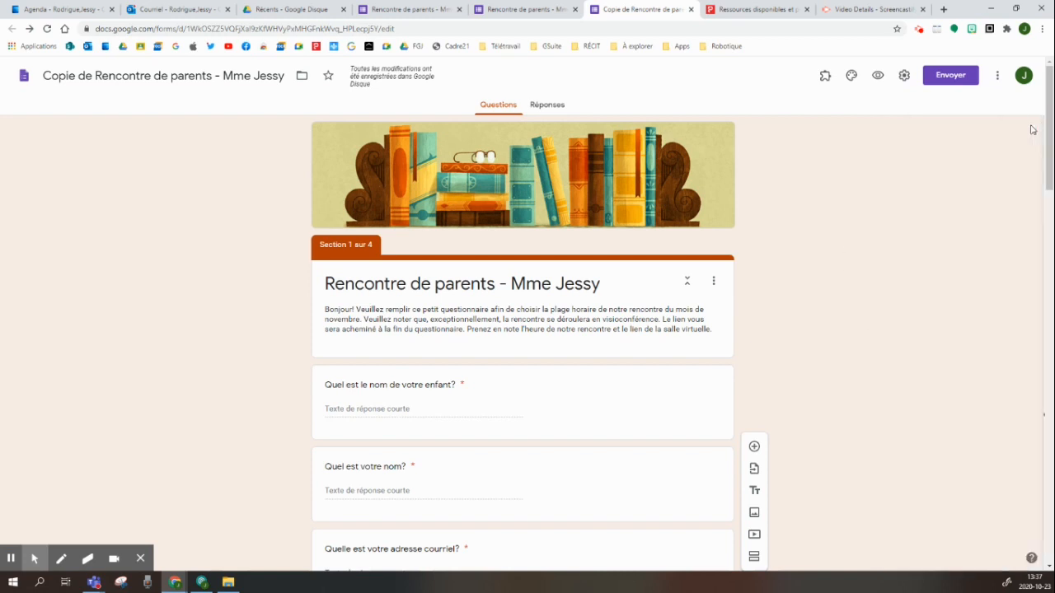
- Search the Forms add-ons for "choice", view the Choice Eliminator 2 page and close the add-on store
scroll(822, 213, "down", 7)
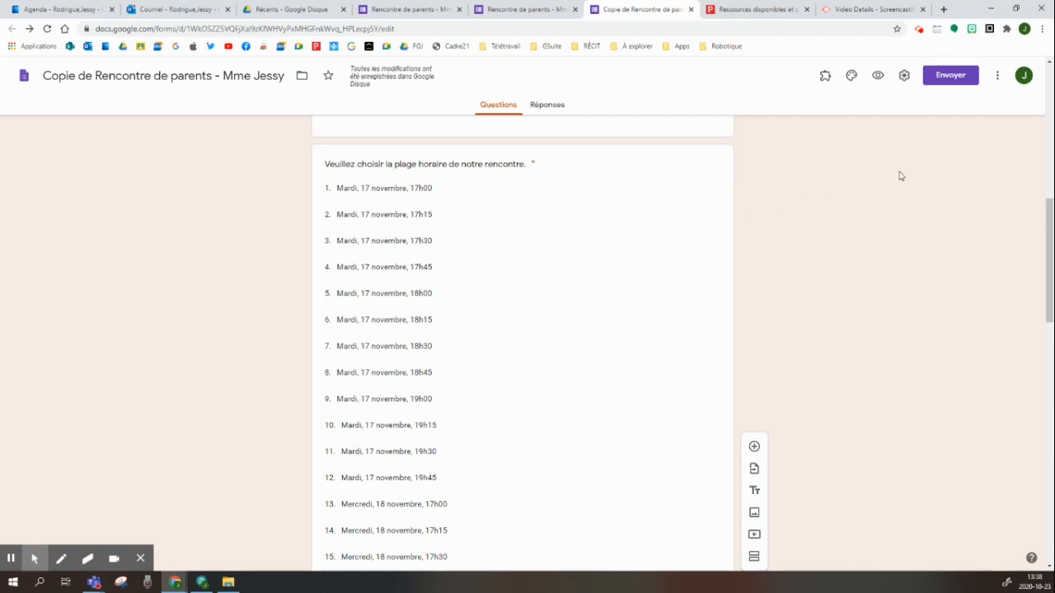
left_click(997, 76)
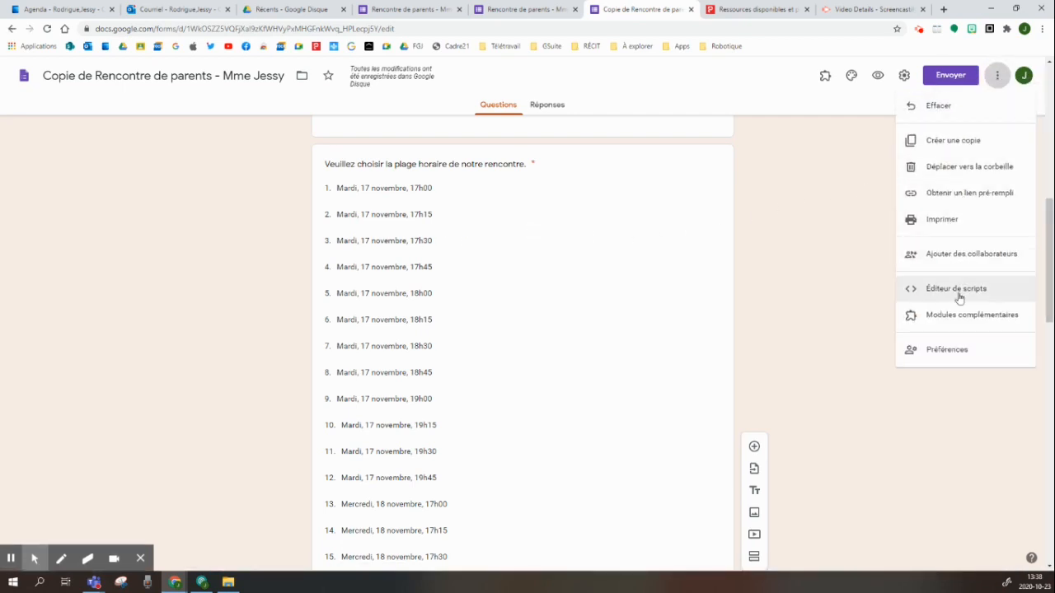
left_click(942, 321)
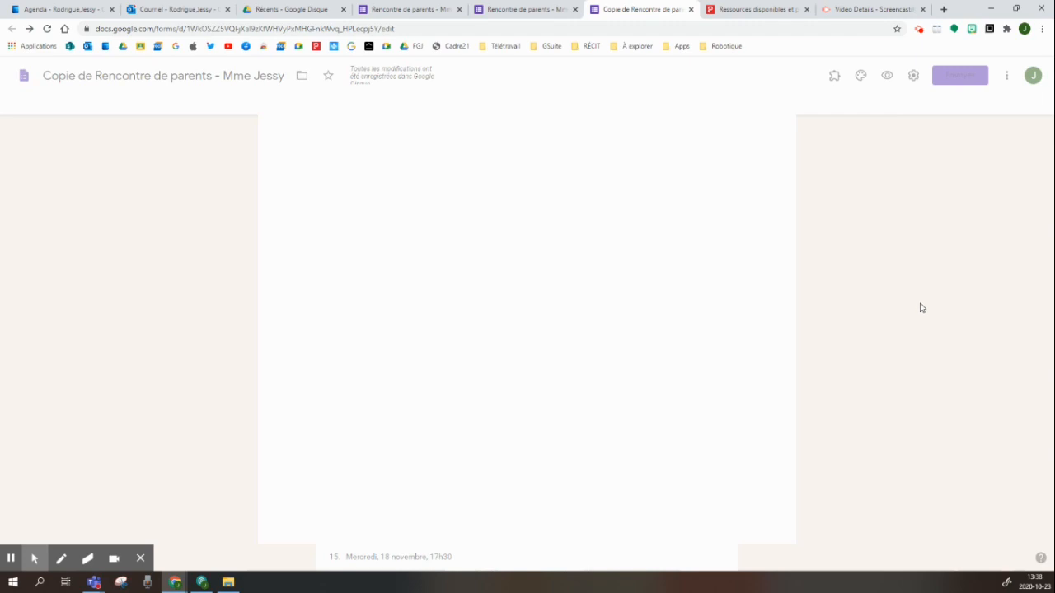
left_click(570, 104)
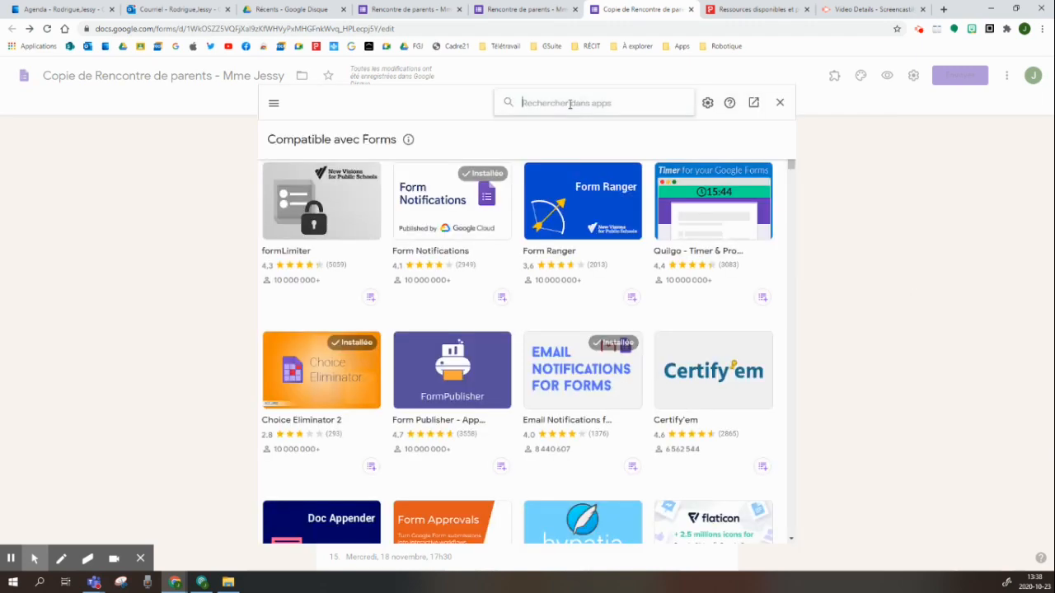
type("choice")
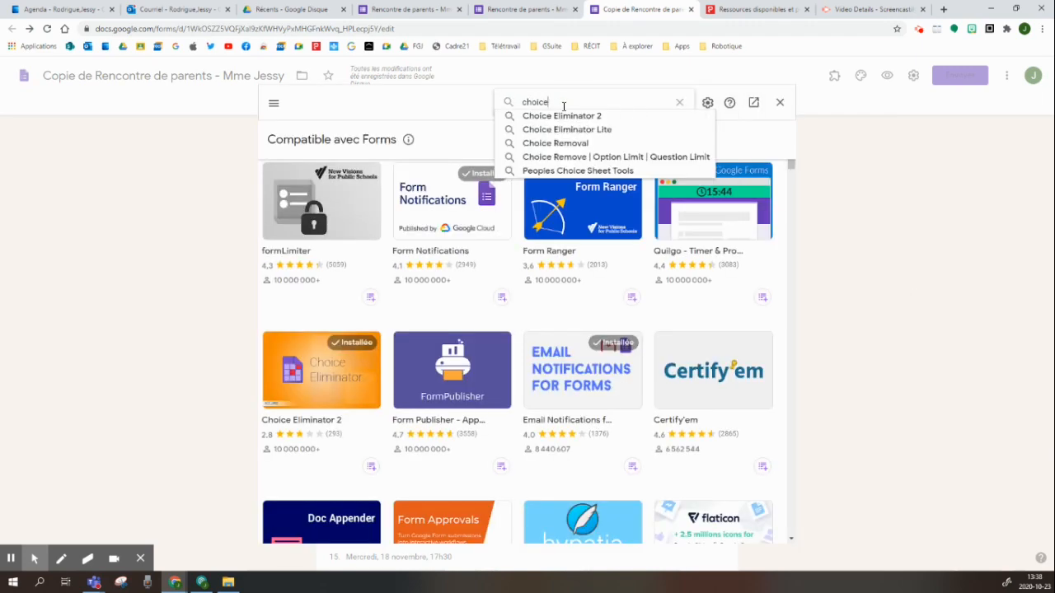
left_click(569, 116)
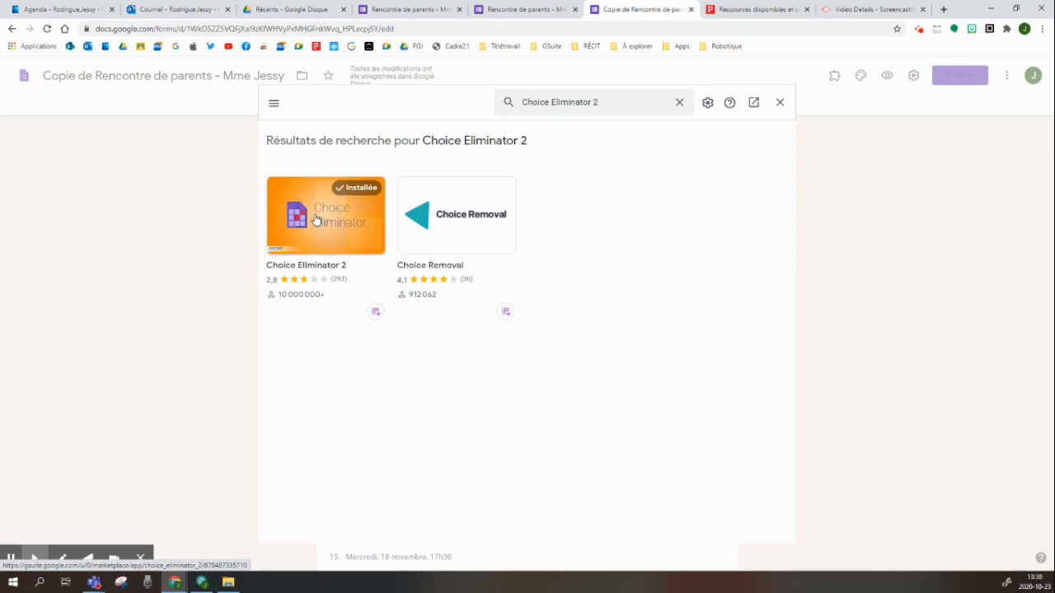
left_click(315, 218)
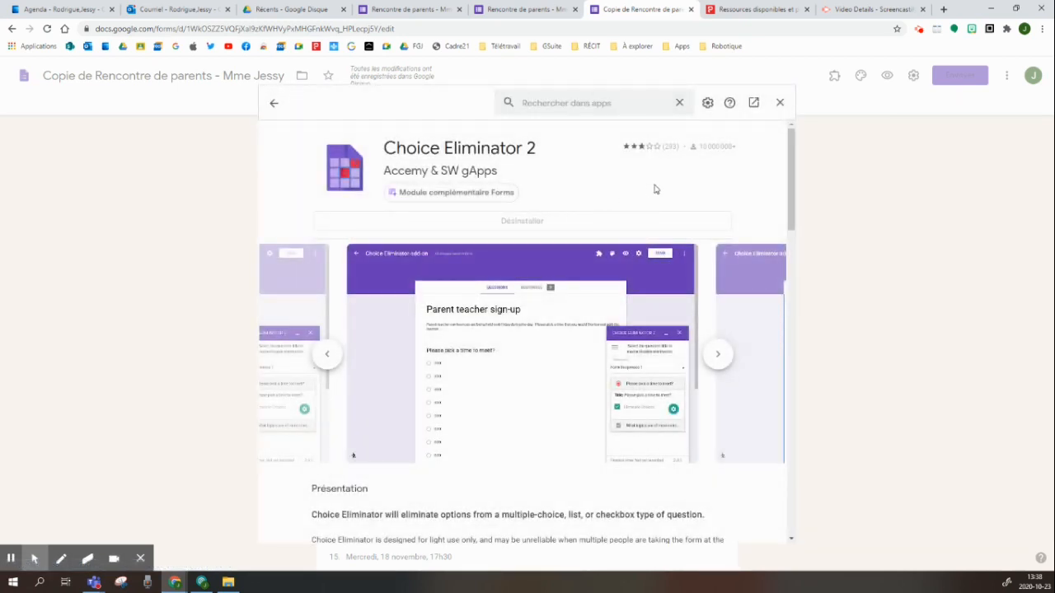
left_click(777, 104)
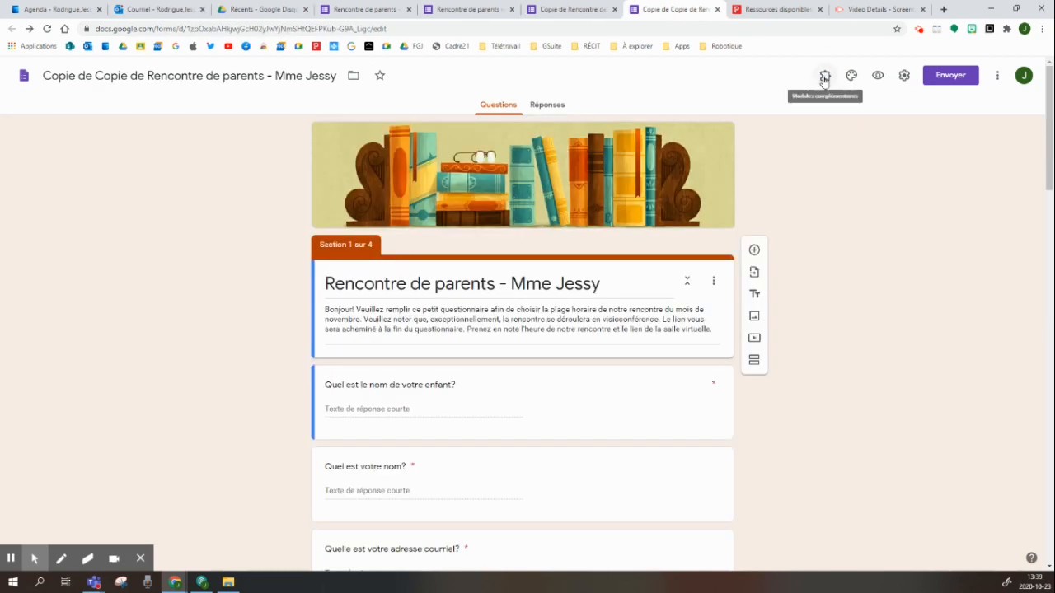
- Launch the Choice Eliminator 2 configuration in the second form copy and dismiss the author's note
left_click(824, 76)
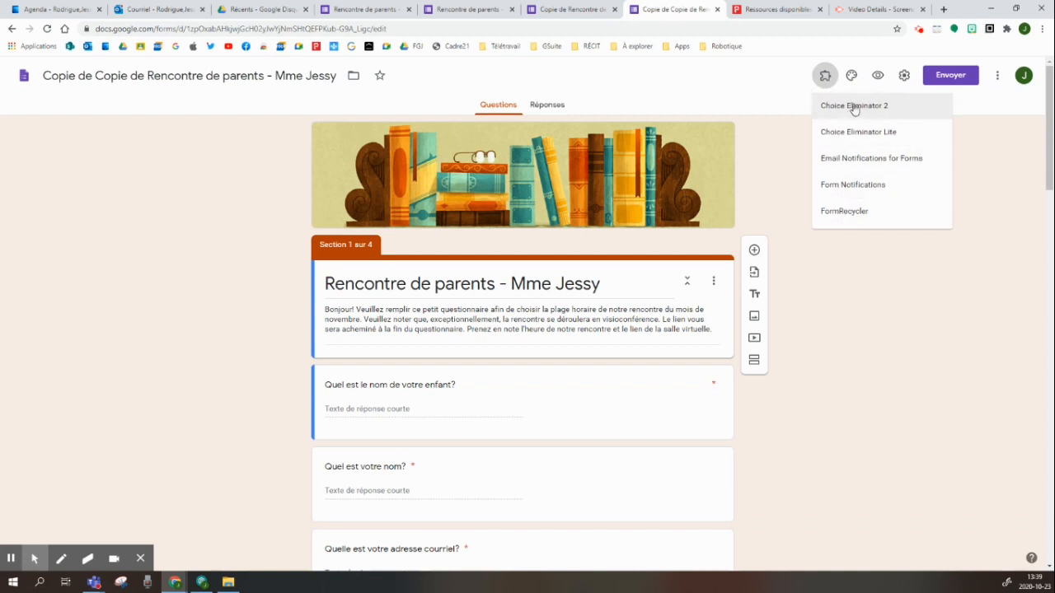
left_click(835, 107)
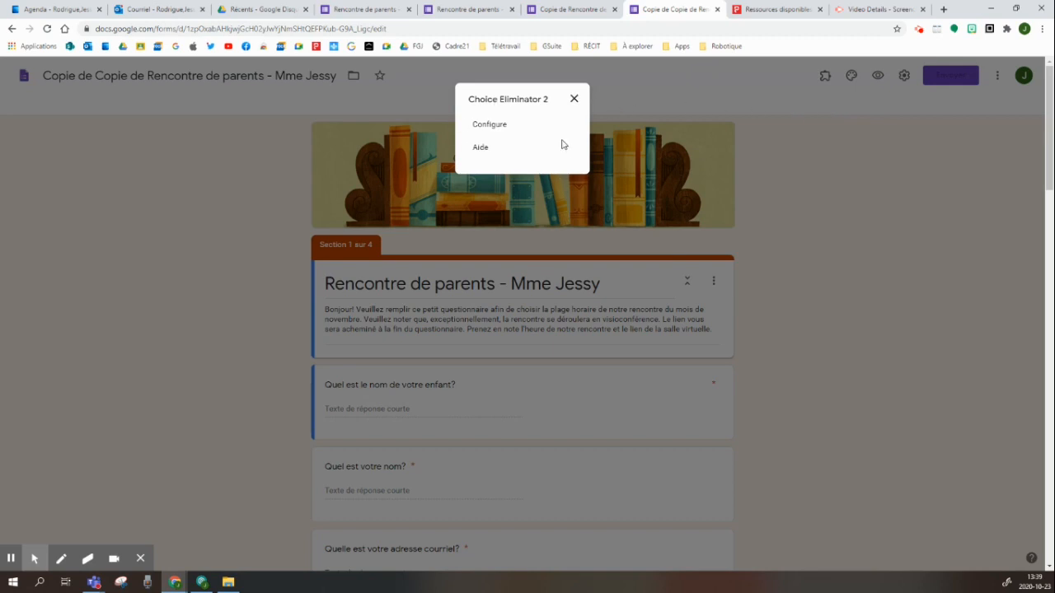
left_click(488, 125)
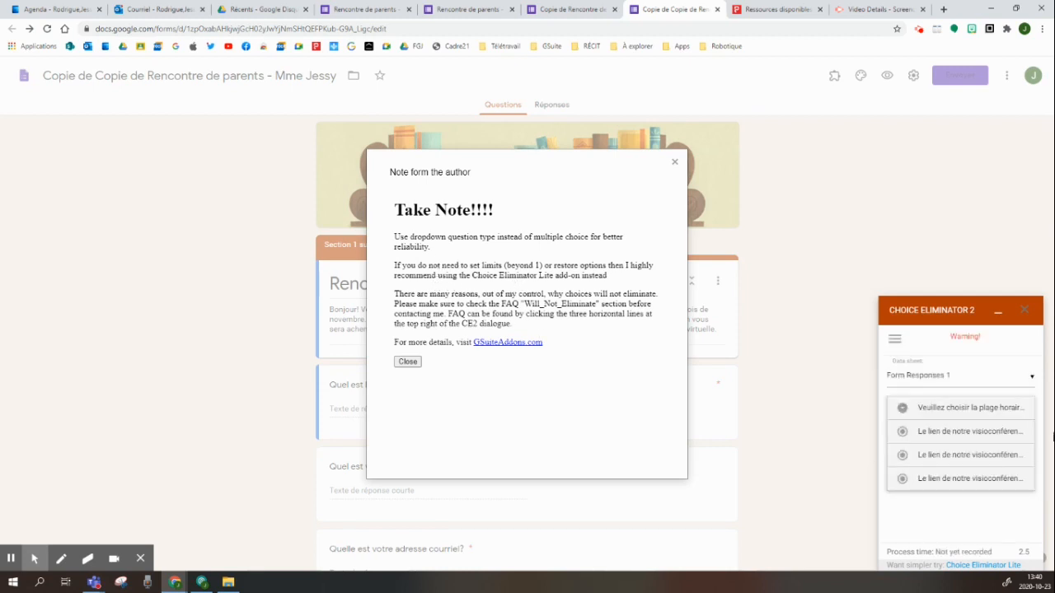
left_click(402, 363)
- Enable Eliminate Choices for the question "Veuillez choisir la plage horaire de notre rencontre." in Choice Eliminator 2
scroll(400, 360, "down", 7)
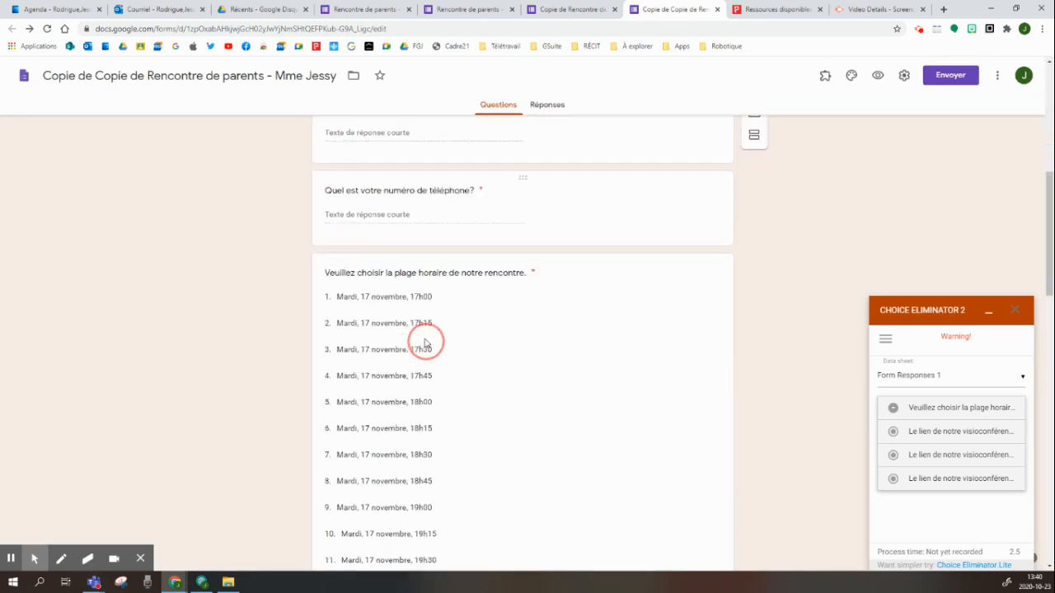
scroll(485, 237, "up", 3)
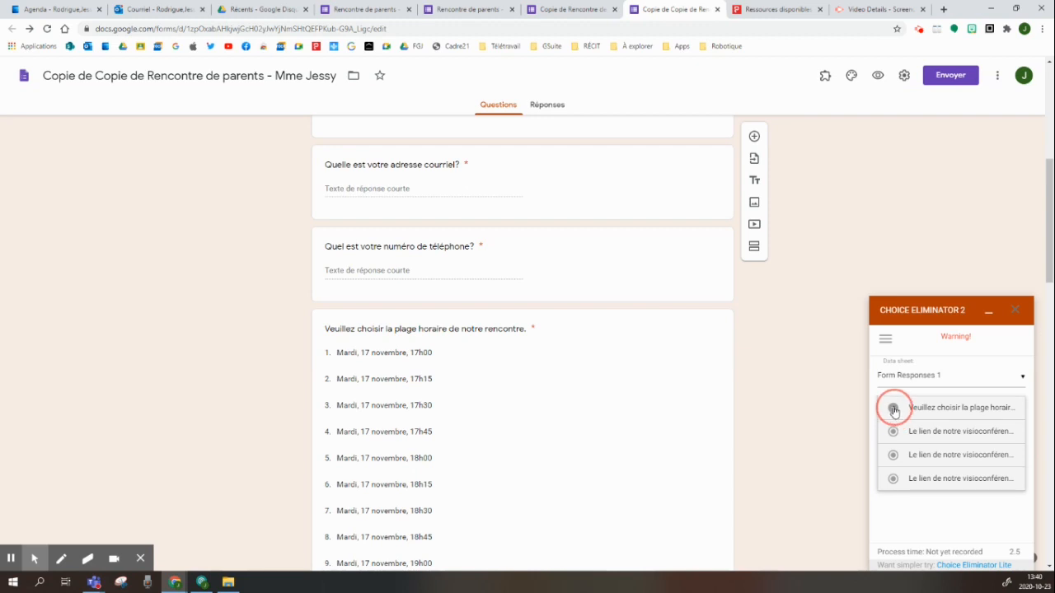
left_click(915, 409)
right_click(915, 409)
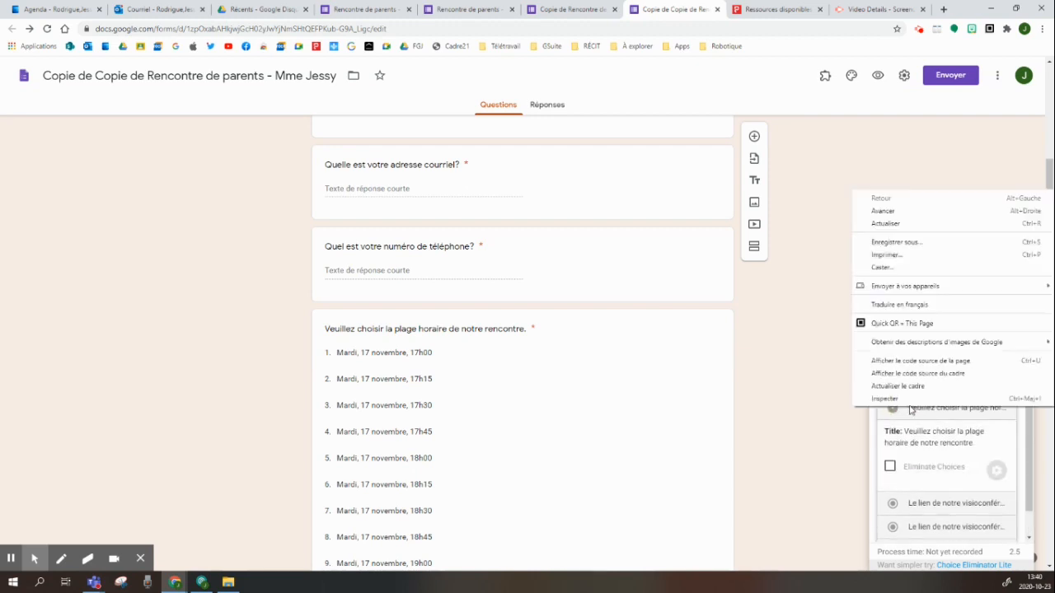
left_click(908, 409)
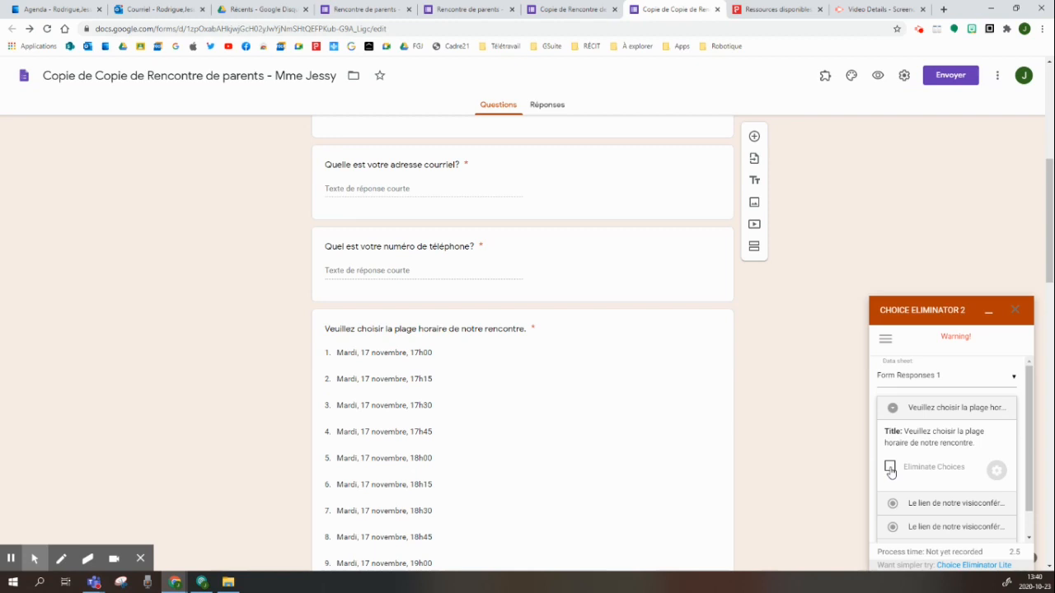
left_click(890, 469)
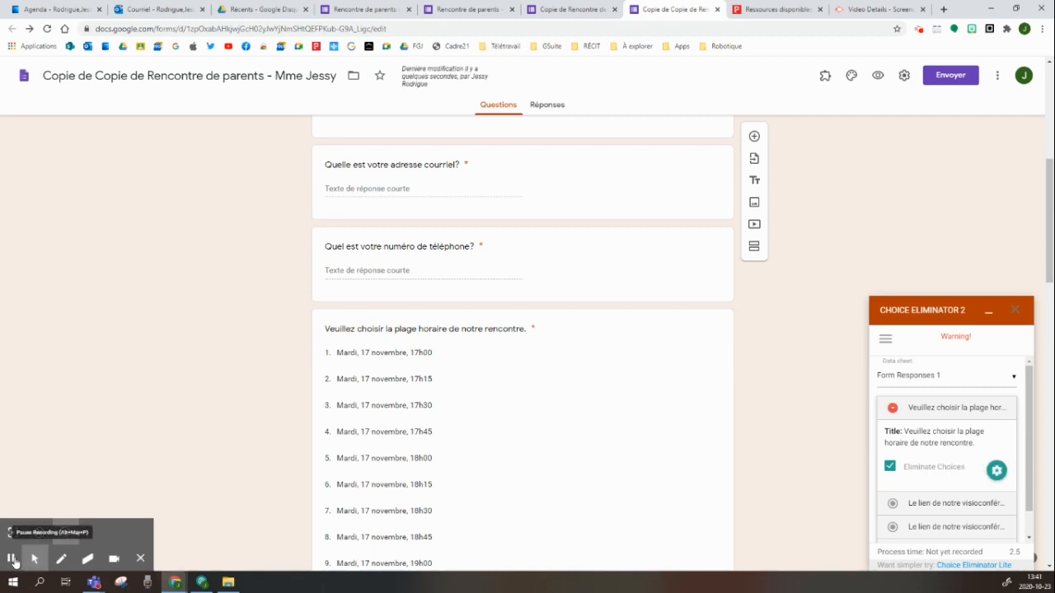
left_click(12, 561)
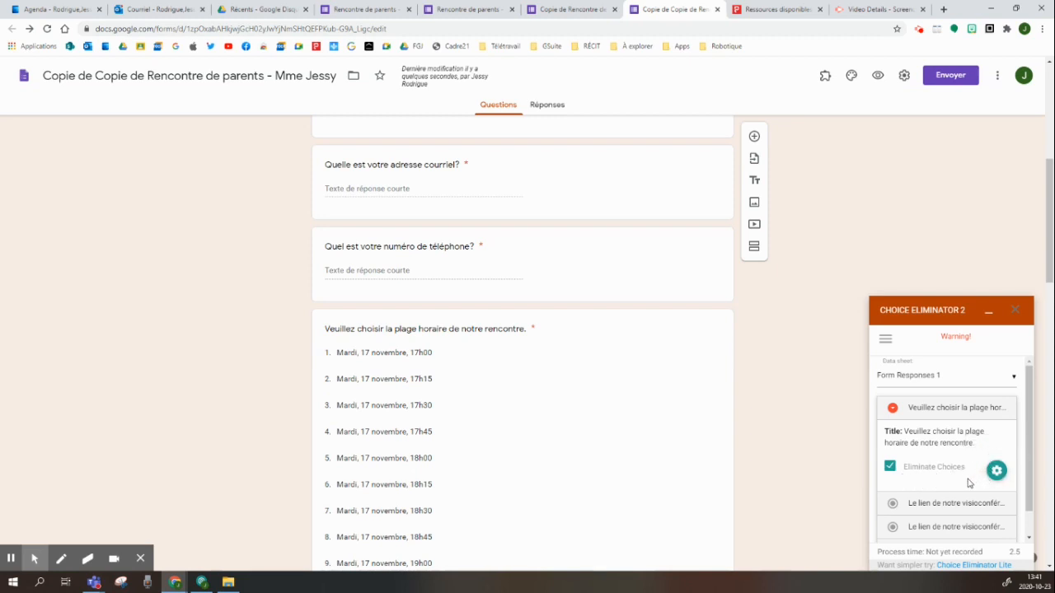
left_click(834, 386)
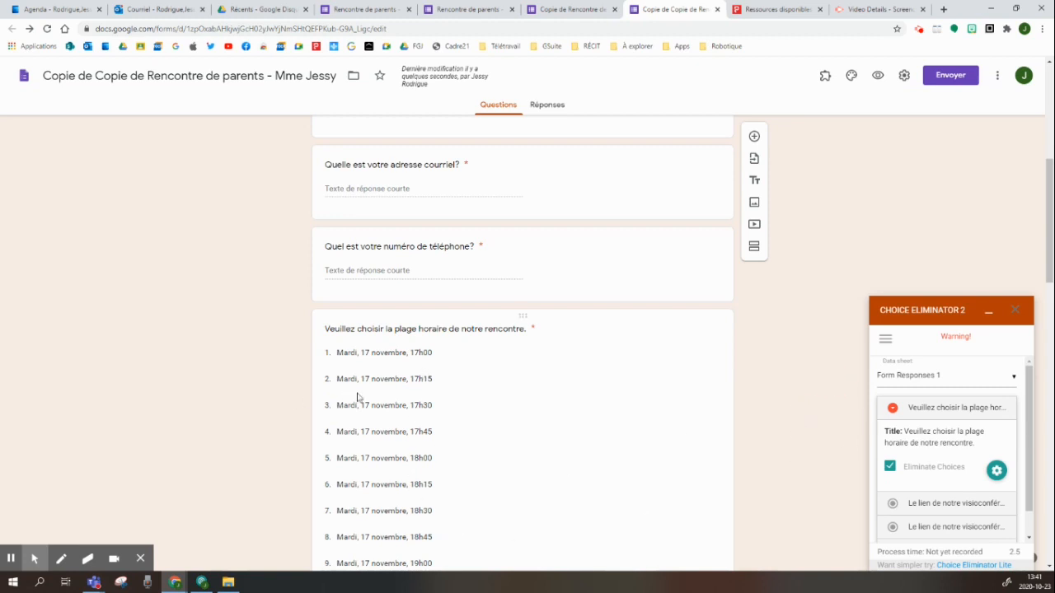
- Generate a shortened link for sending the form and copy it
left_click(944, 81)
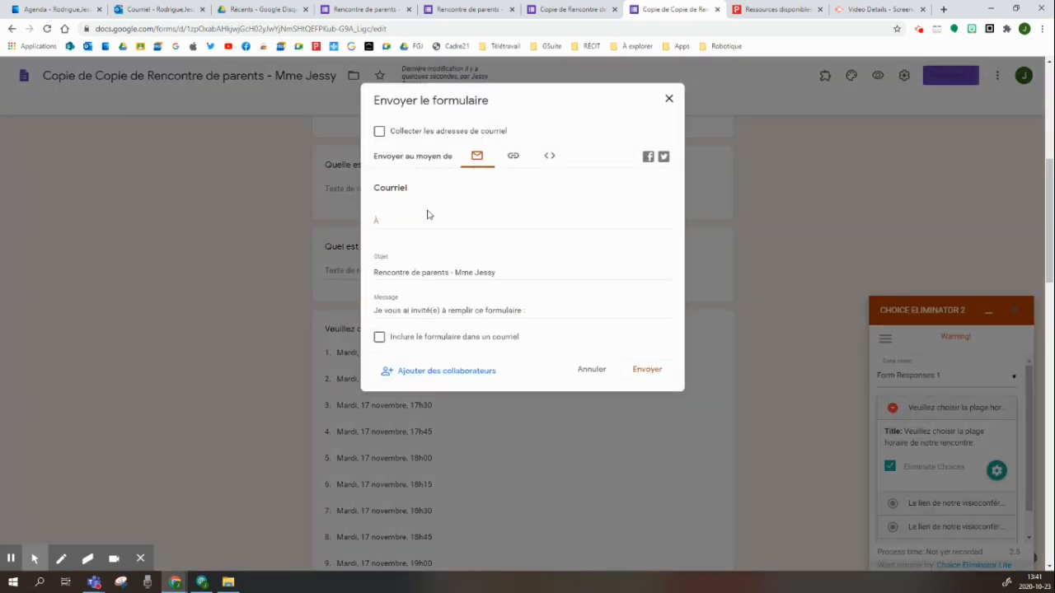
left_click(514, 157)
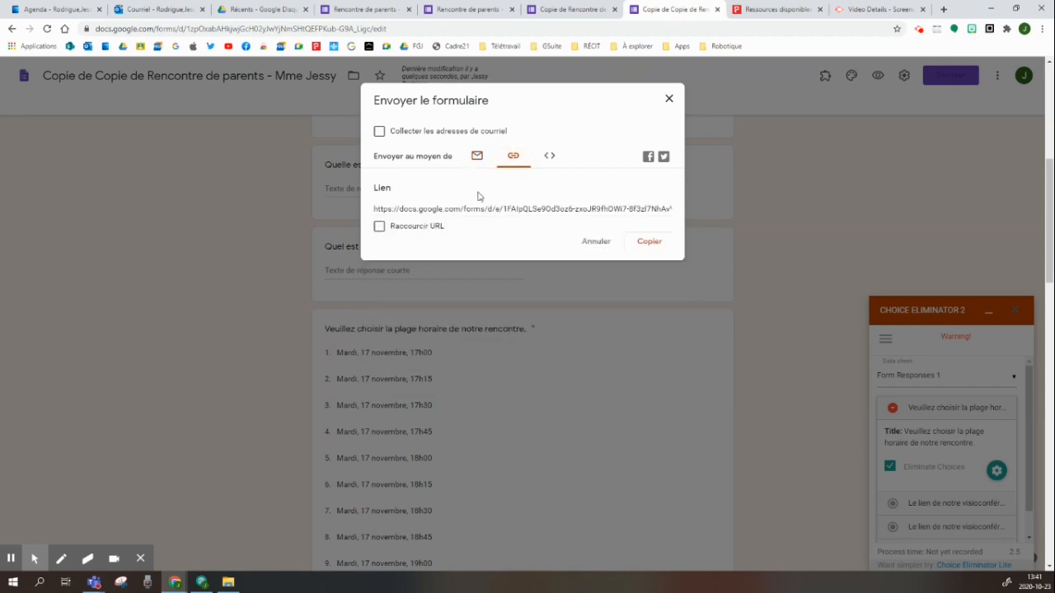
left_click(380, 227)
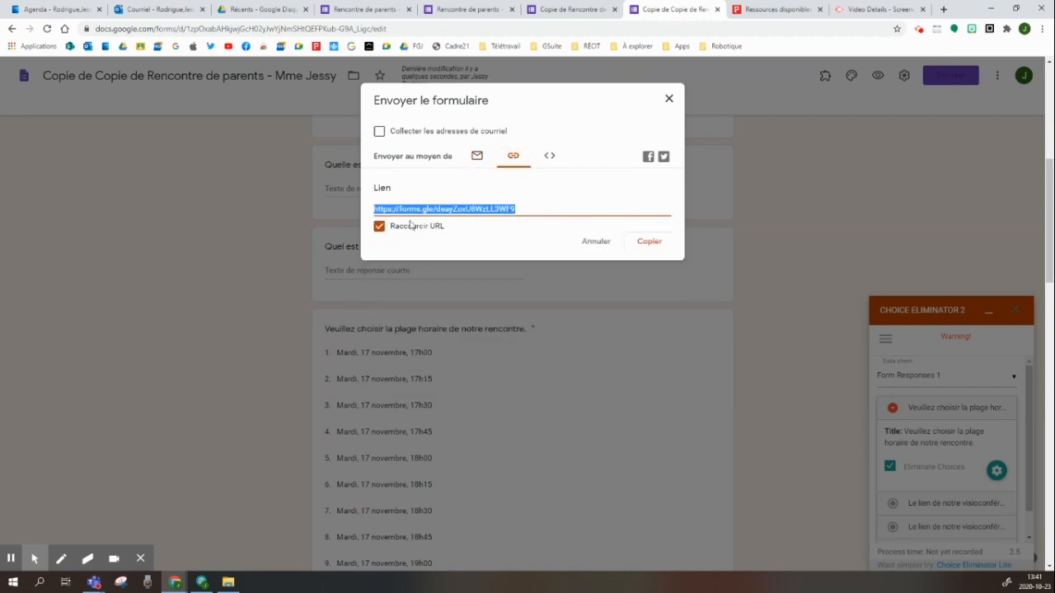
right_click(433, 208)
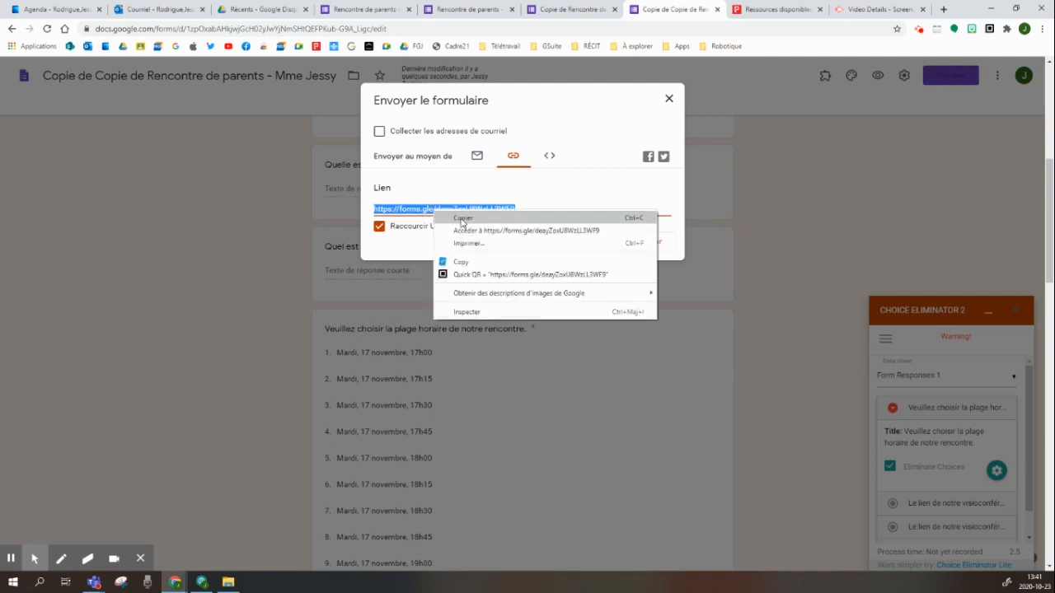
left_click(462, 218)
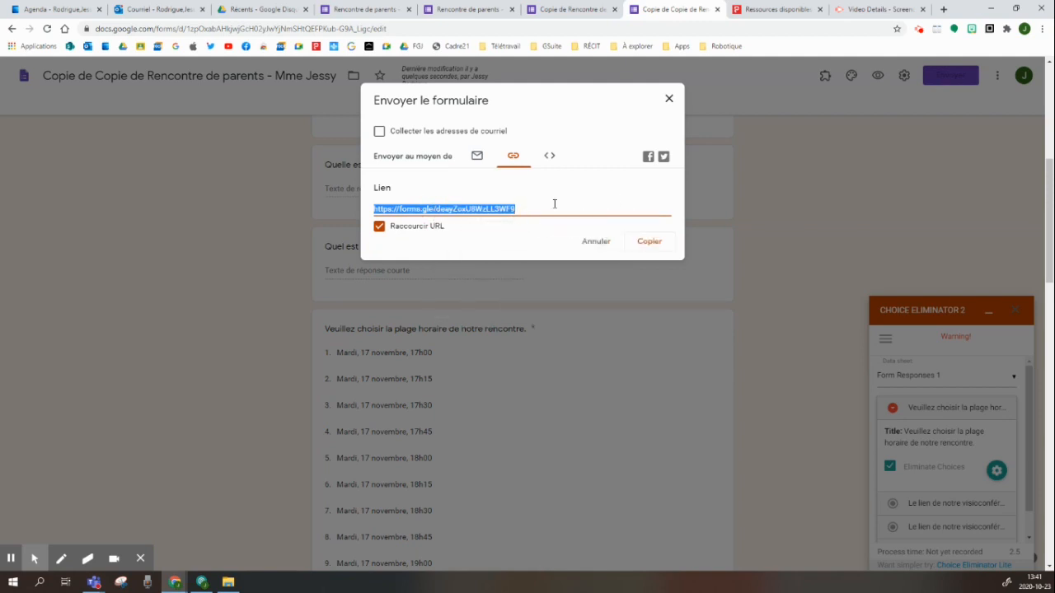